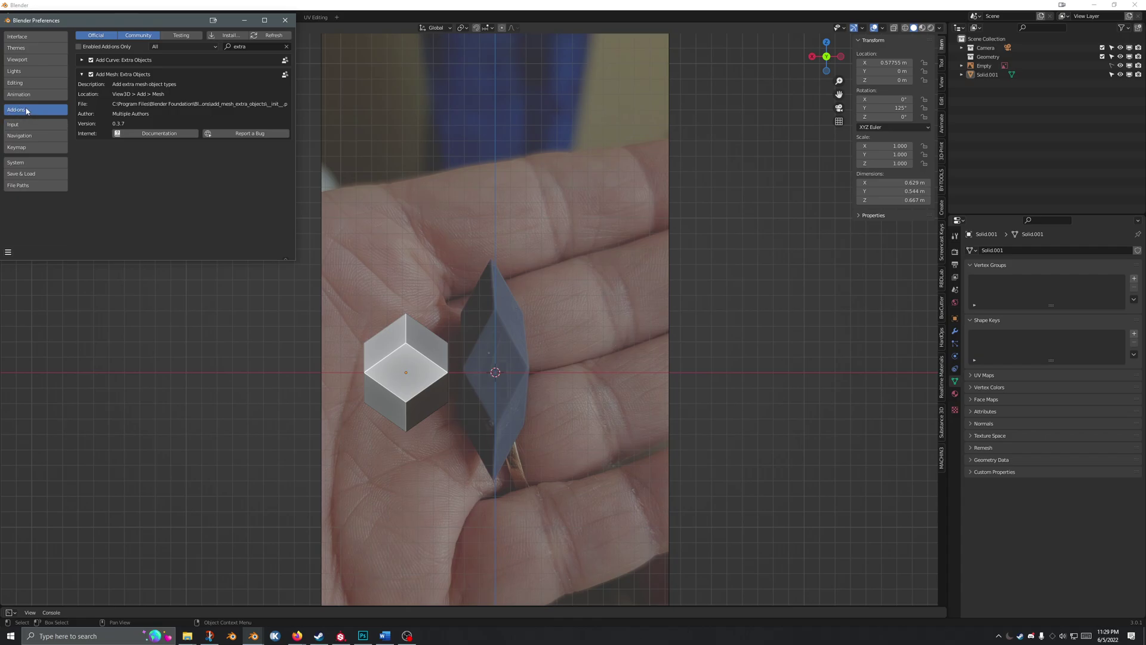
- Search the add-ons for "extra", check the Add Mesh: Extra Objects entry, and close the preferences
{"action": "left_click", "coordinate": [287, 46]}
{"action": "left_click", "coordinate": [238, 47]}
{"action": "type", "text": "extra"}
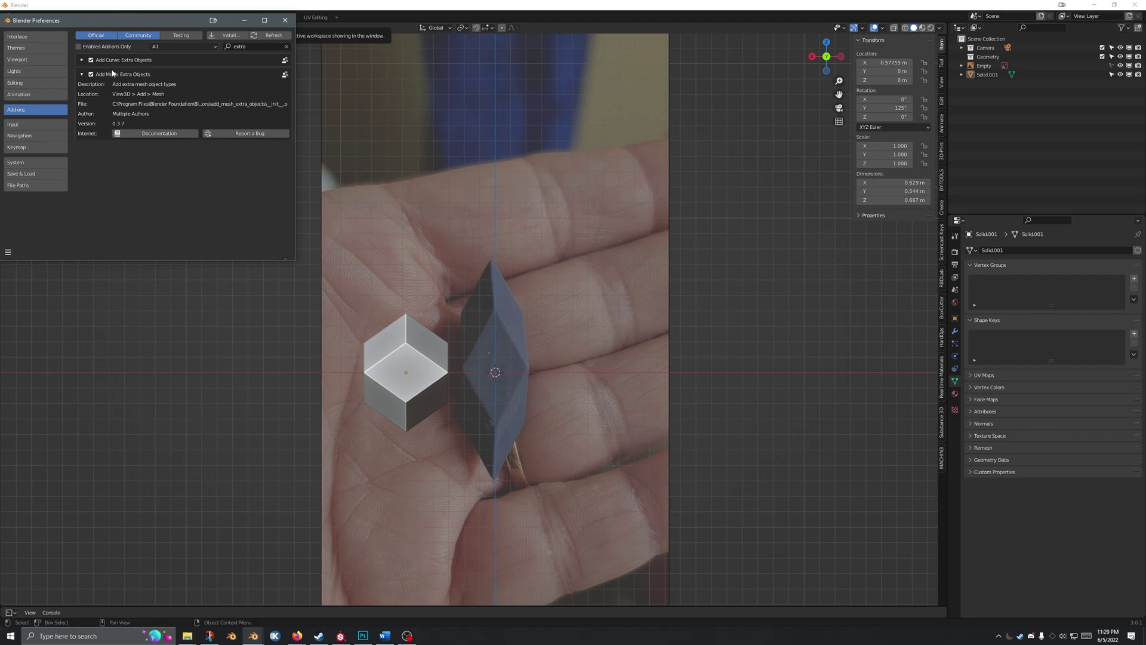
{"action": "left_click", "coordinate": [284, 20]}
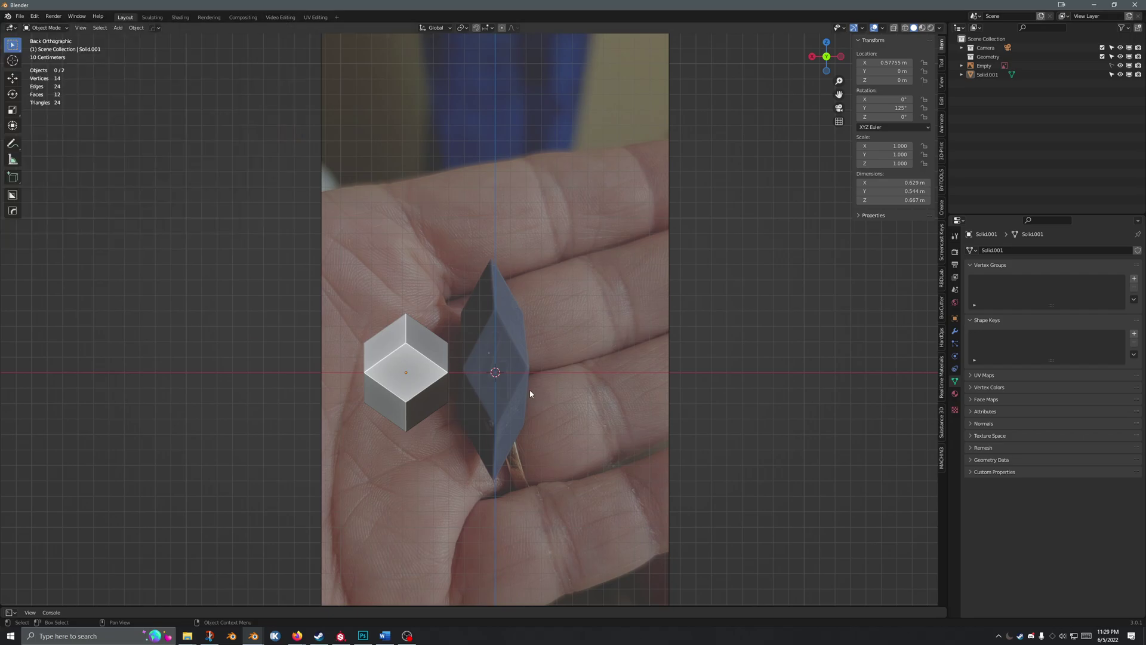
- Turn on the Screencast Keys display for the viewport
{"action": "key", "text": "shift+a"}
{"action": "left_click", "coordinate": [942, 241]}
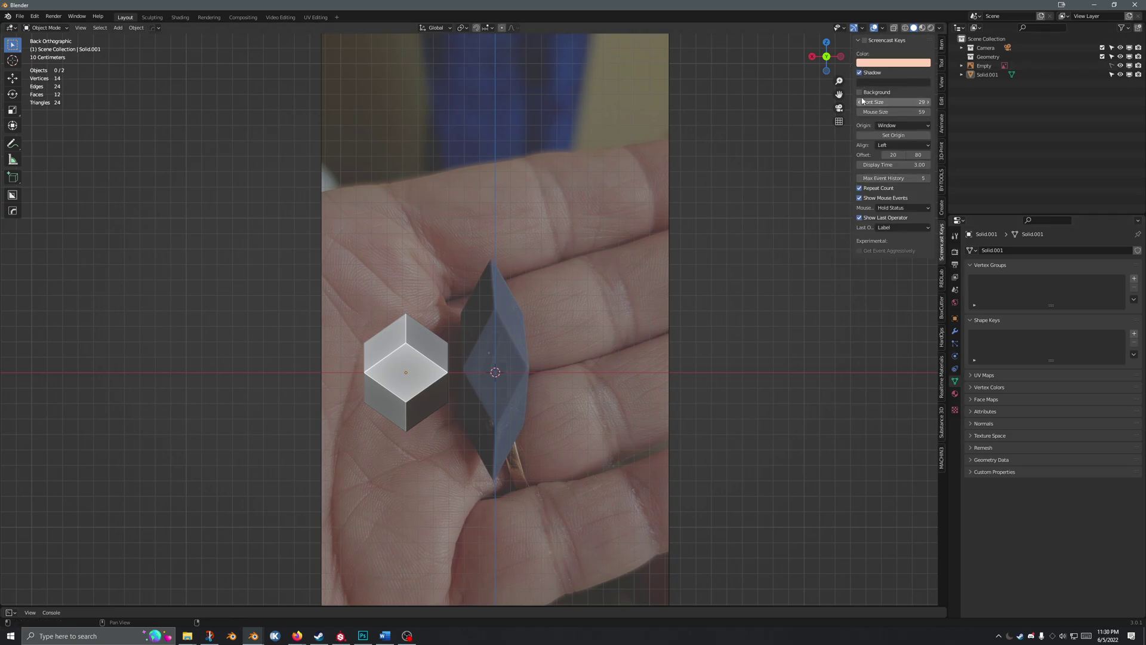
{"action": "left_click", "coordinate": [864, 40]}
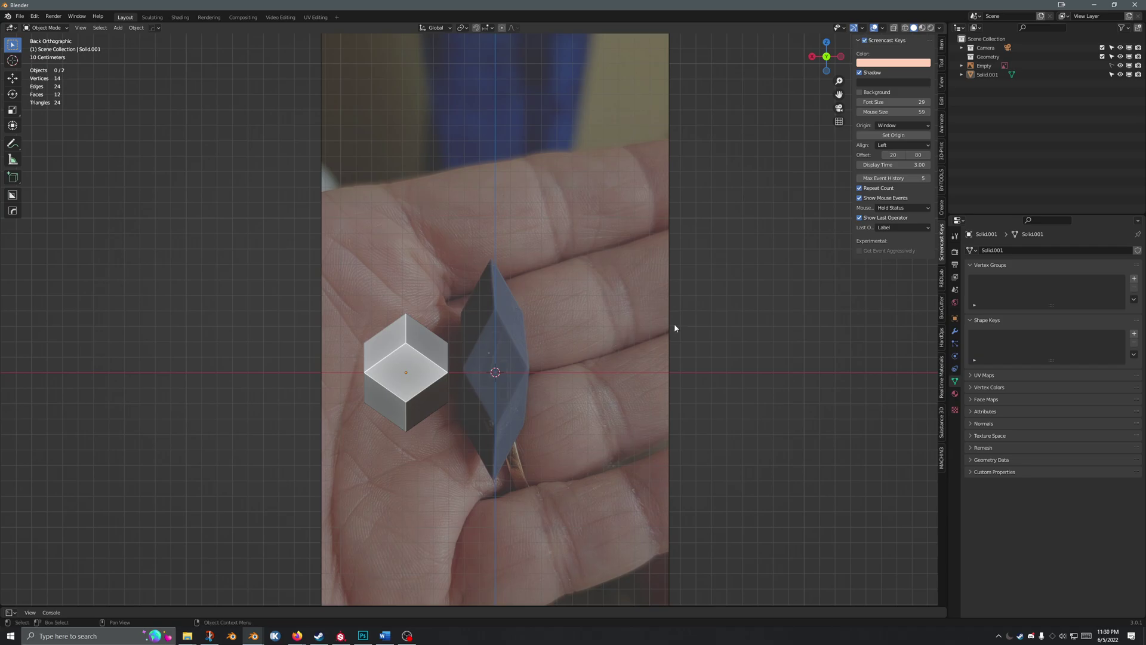
- Add a Regular Solid math-function mesh at the 3D cursor with nothing else selected
{"action": "left_click", "coordinate": [415, 383]}
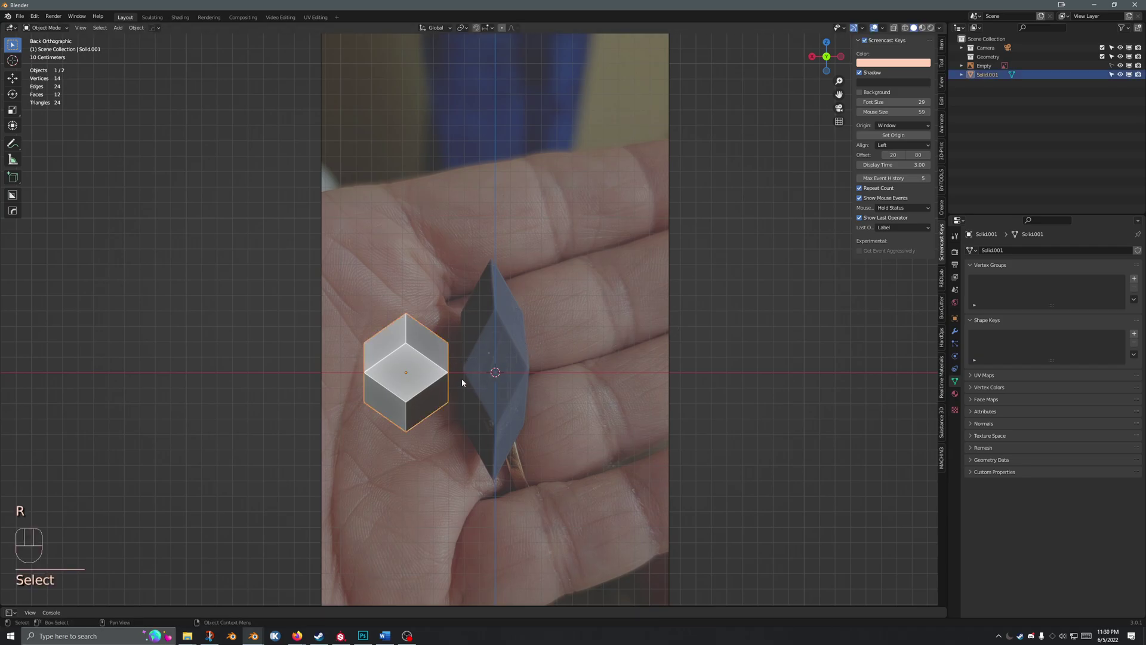
{"action": "left_click", "coordinate": [531, 322]}
{"action": "key", "text": "shift+a"}
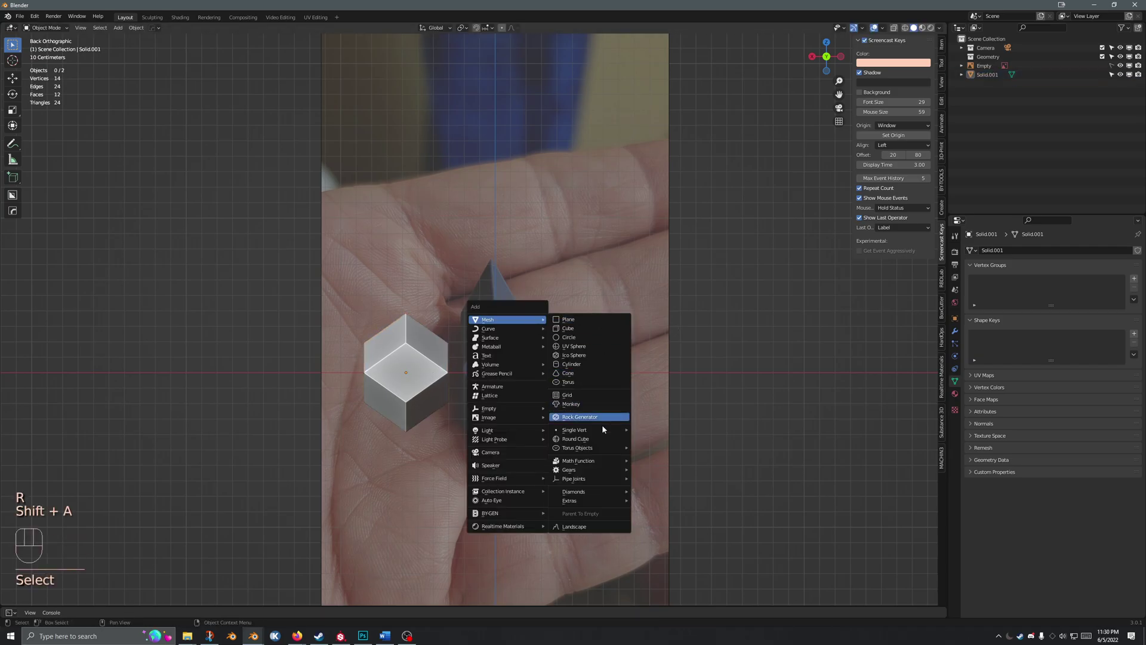
{"action": "mouse_move", "coordinate": [603, 463]}
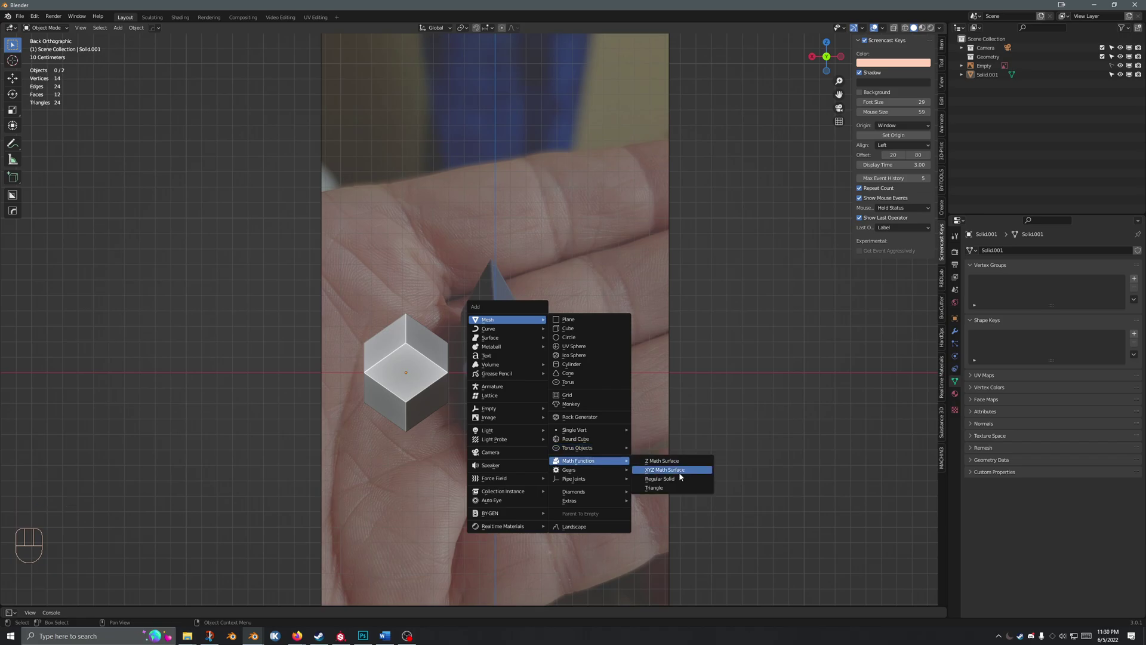
{"action": "left_click", "coordinate": [661, 478]}
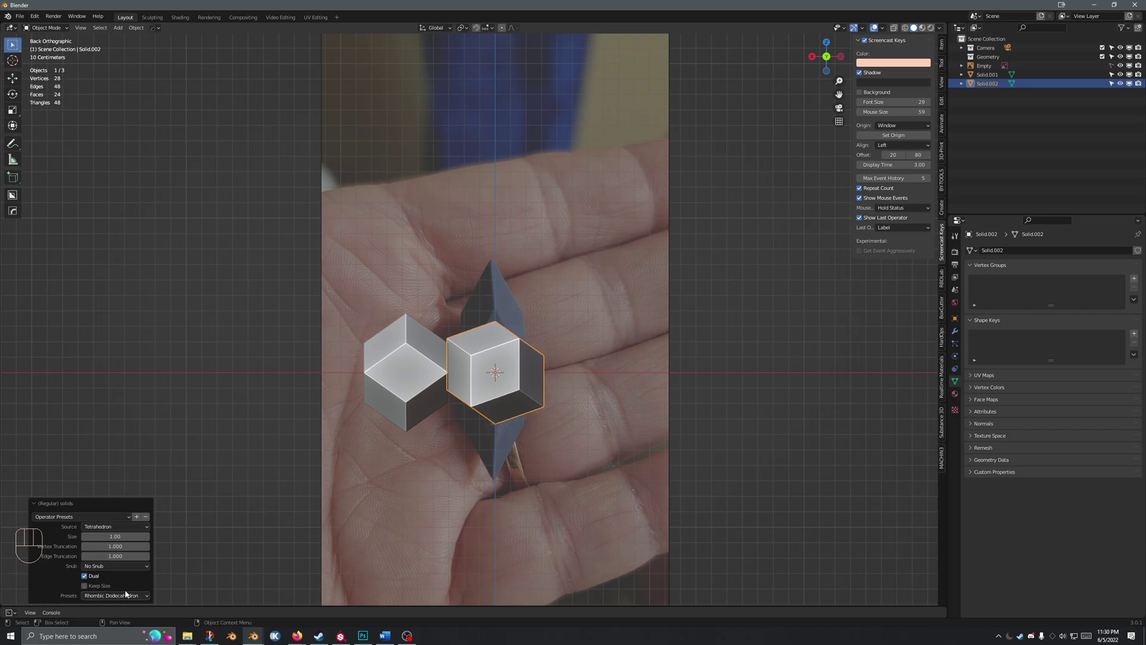
- Try Dodecahedron as the source shape of the newly added regular solid
{"action": "left_click", "coordinate": [125, 528]}
{"action": "left_click", "coordinate": [124, 527]}
{"action": "left_click", "coordinate": [135, 596]}
{"action": "left_click", "coordinate": [135, 596]}
{"action": "left_click", "coordinate": [131, 528]}
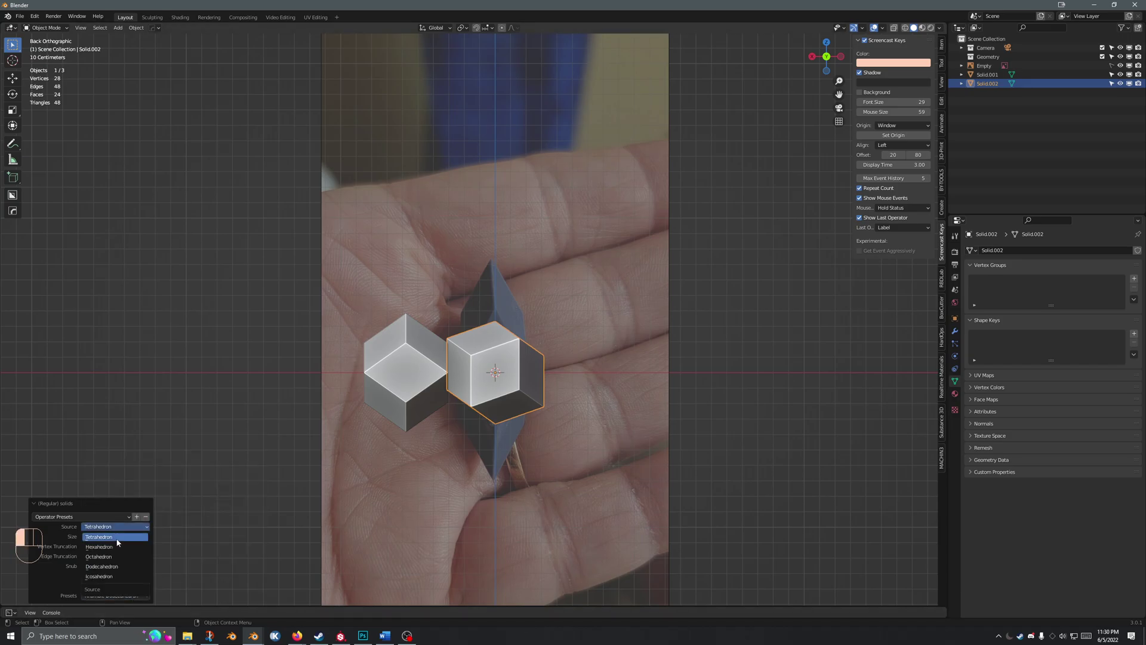
{"action": "left_click", "coordinate": [123, 567]}
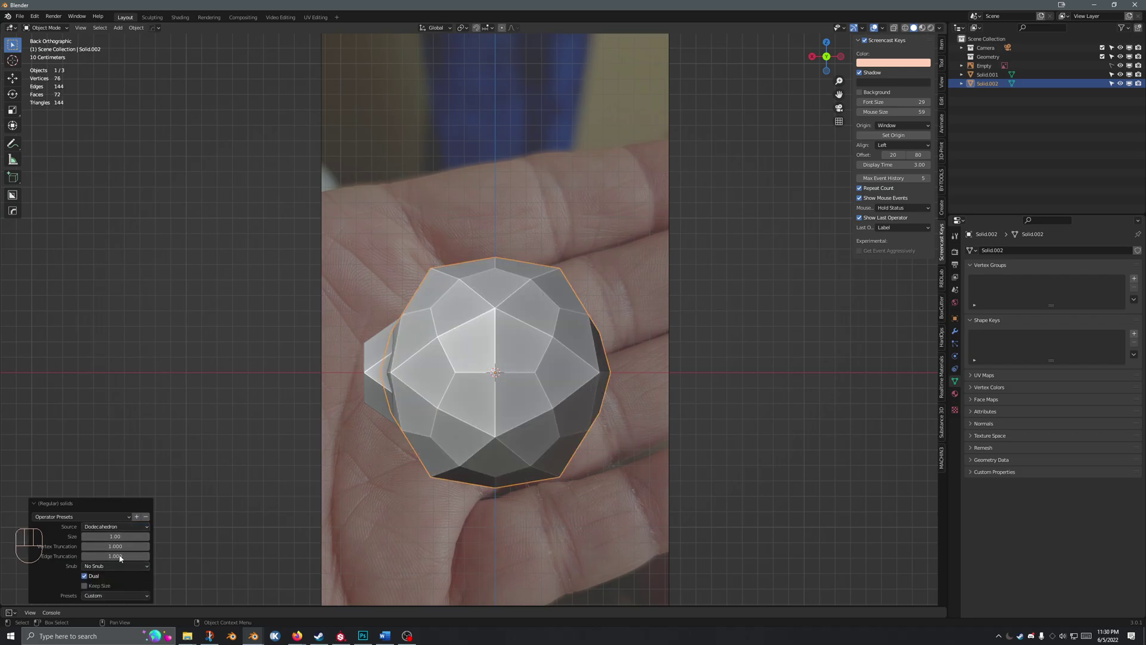
{"action": "left_click", "coordinate": [115, 526]}
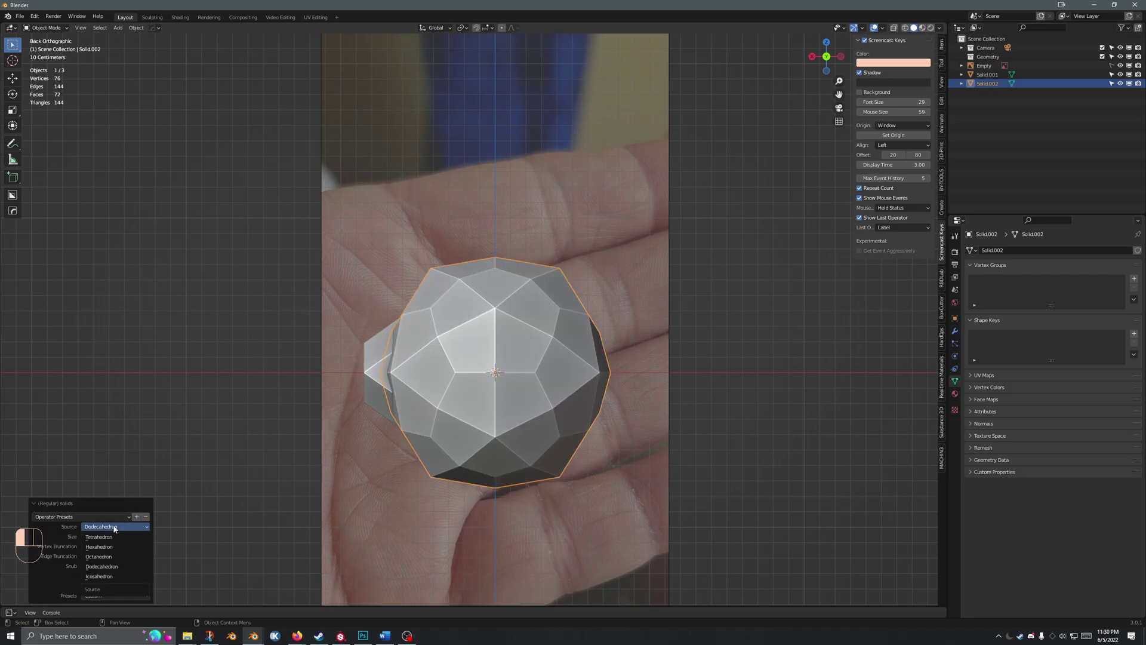
{"action": "left_click", "coordinate": [112, 570]}
- Apply the Rhombic Dodecahedron preset to the new solid and move it about -0.61 m along X, beside the reference crystal
{"action": "left_click", "coordinate": [122, 596]}
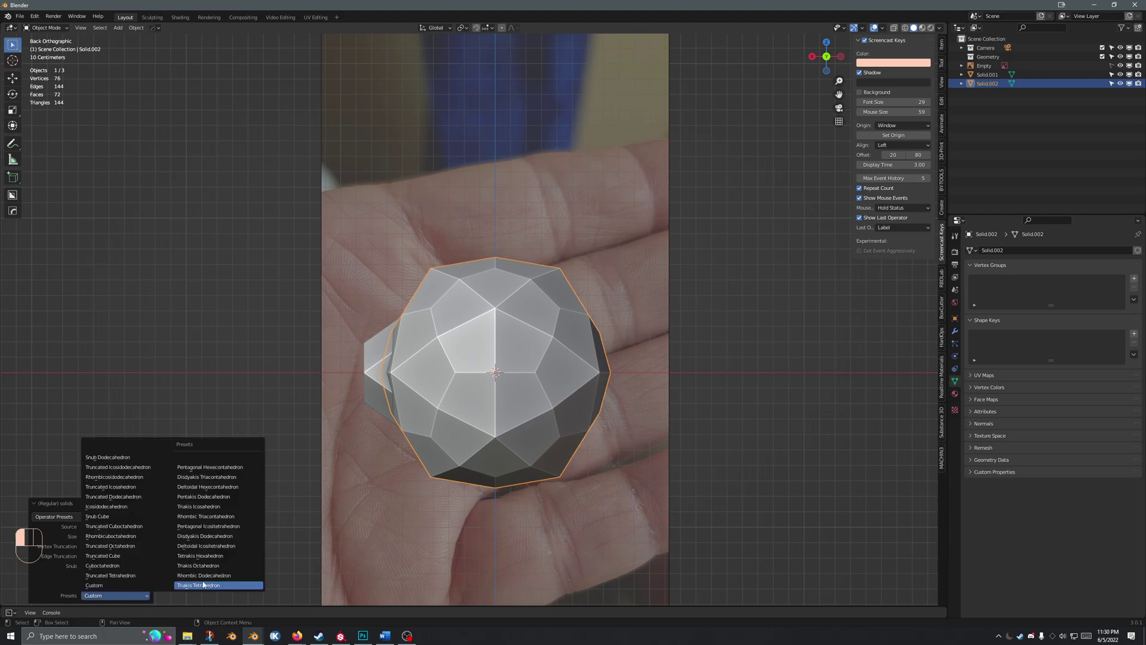
{"action": "left_click", "coordinate": [89, 596]}
{"action": "left_click", "coordinate": [105, 597]}
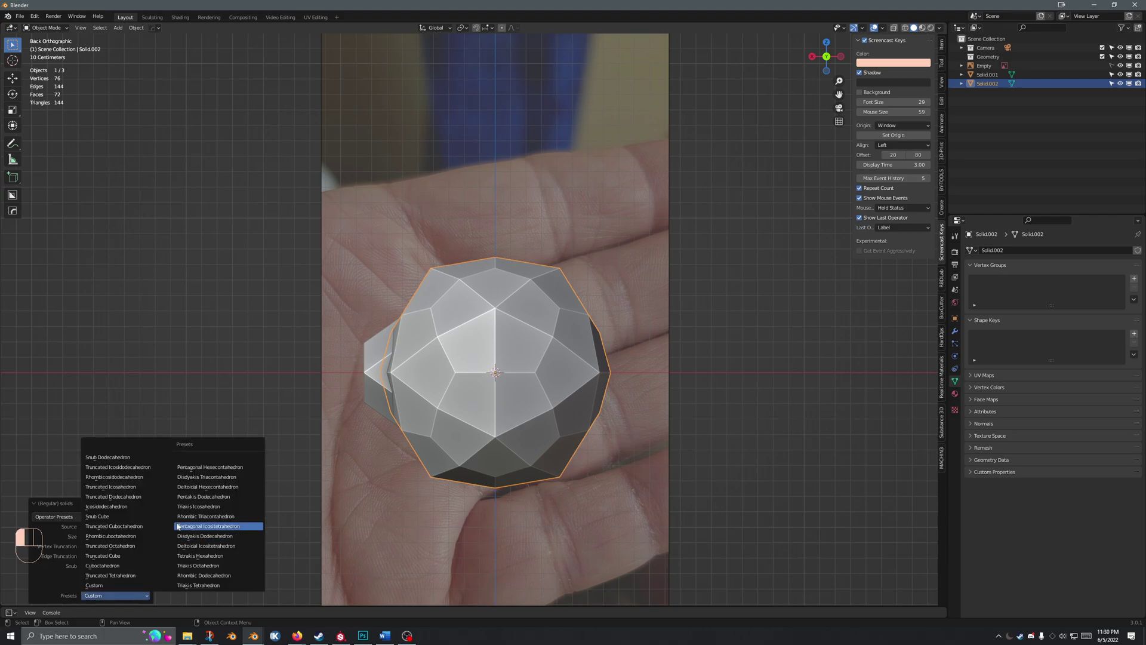
{"action": "left_click", "coordinate": [195, 576]}
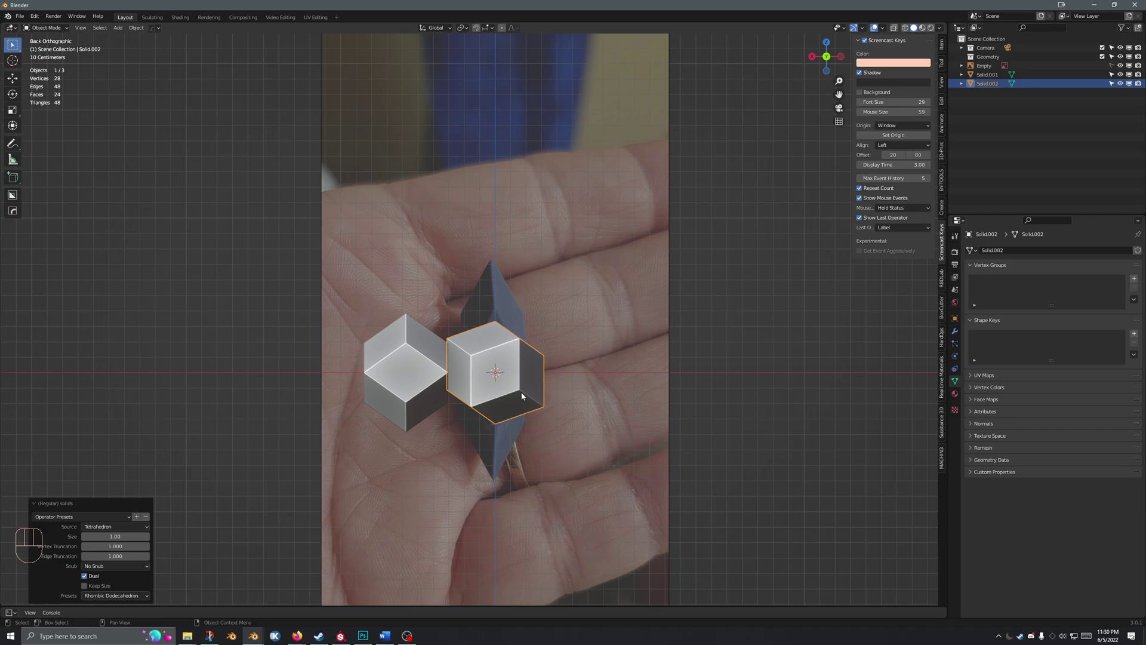
{"action": "key", "text": "g"}
{"action": "left_click", "coordinate": [615, 541]}
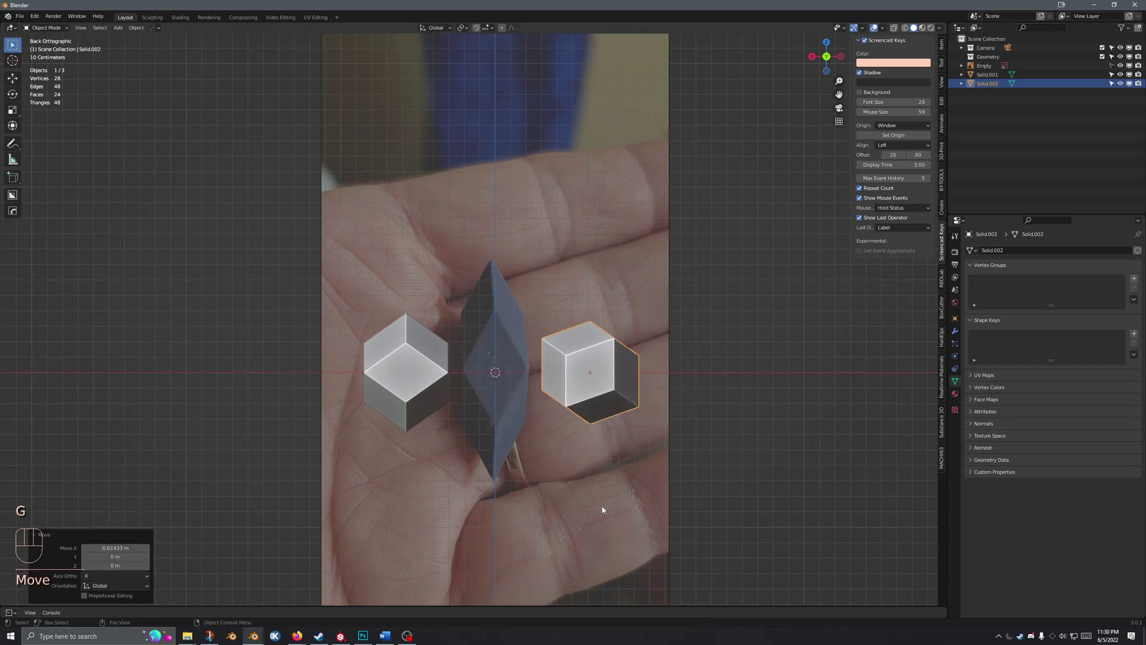
- Show the transform values and examine the Y rotation of the original solid and of the newly added one
{"action": "scroll", "coordinate": [554, 382], "scroll_direction": "up", "scroll_amount": 3}
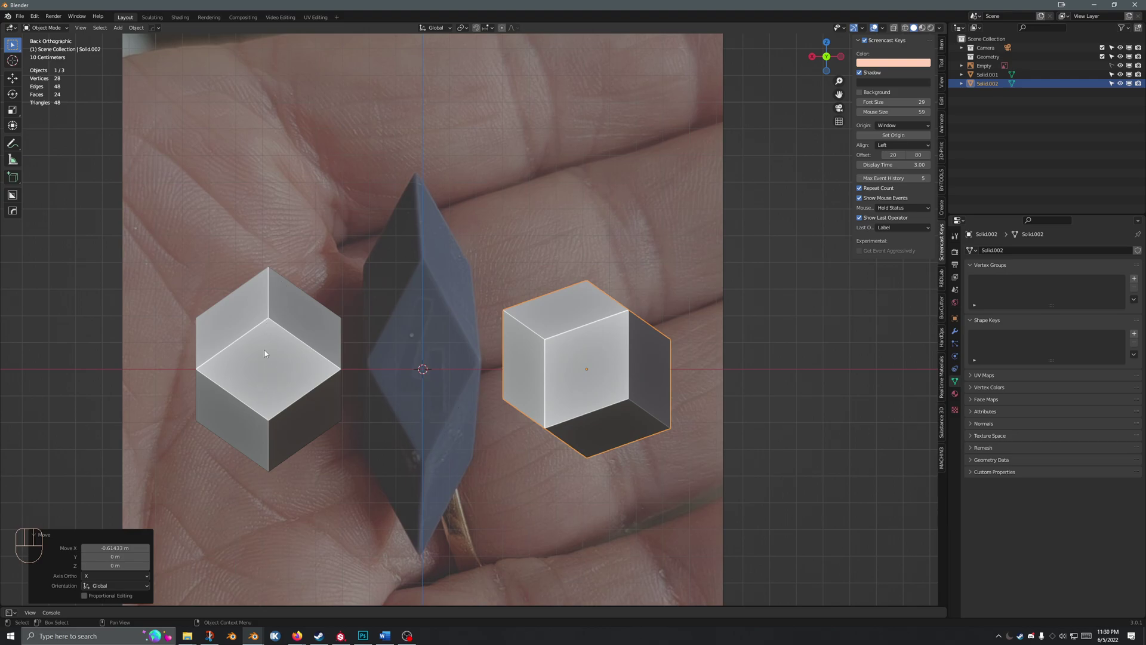
{"action": "left_click", "coordinate": [621, 372]}
{"action": "left_click", "coordinate": [942, 46]}
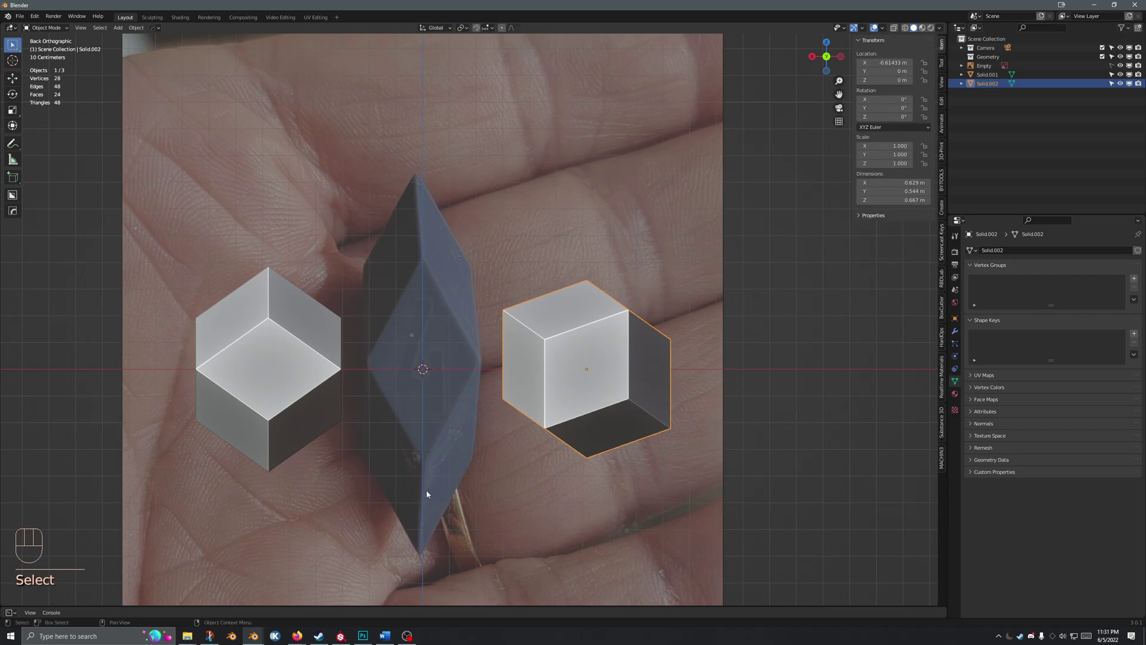
{"action": "left_click", "coordinate": [259, 380]}
{"action": "left_click", "coordinate": [888, 106]}
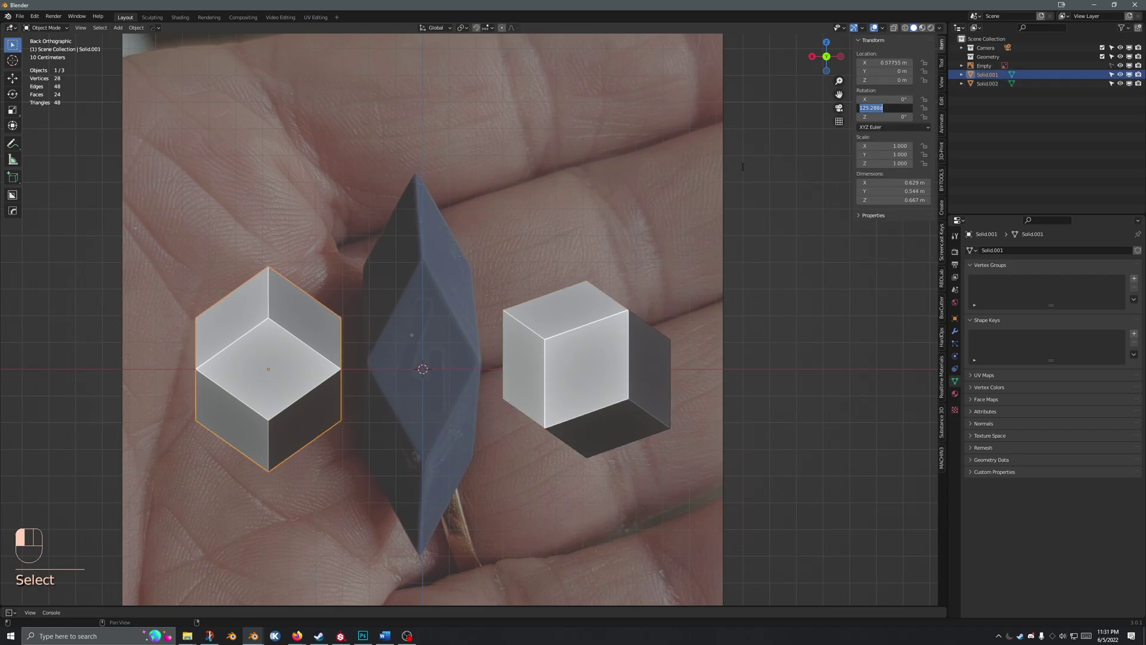
{"action": "left_click", "coordinate": [590, 367]}
{"action": "left_click", "coordinate": [590, 398]}
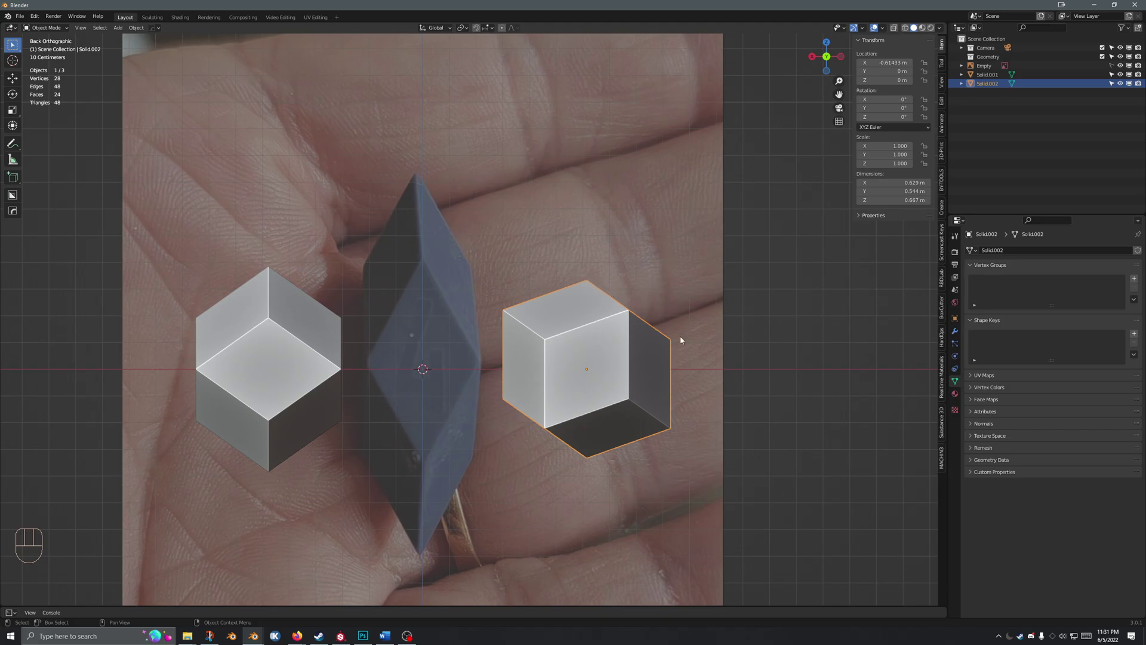
{"action": "key", "text": "r"}
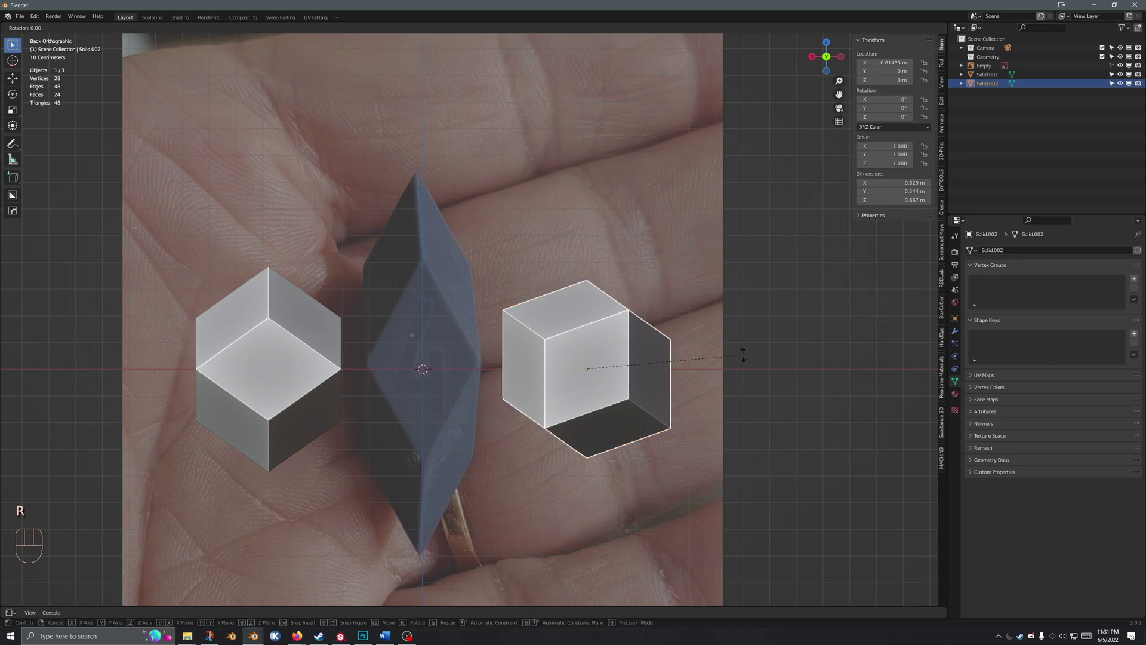
{"action": "key", "text": "y"}
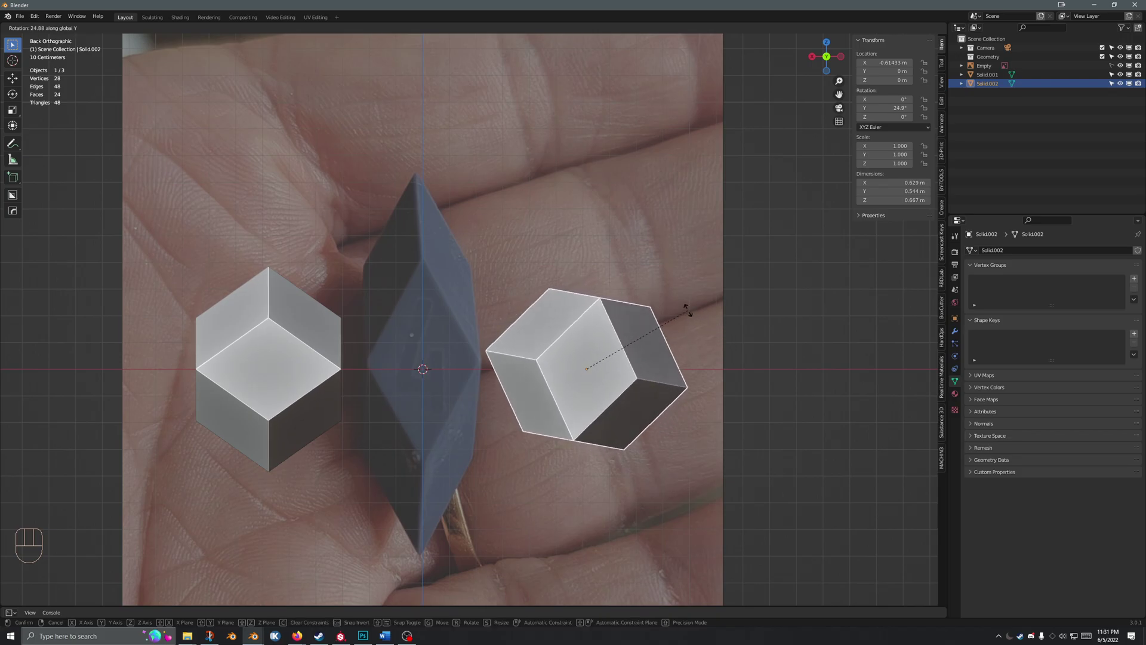
{"action": "right_click", "coordinate": [668, 310]}
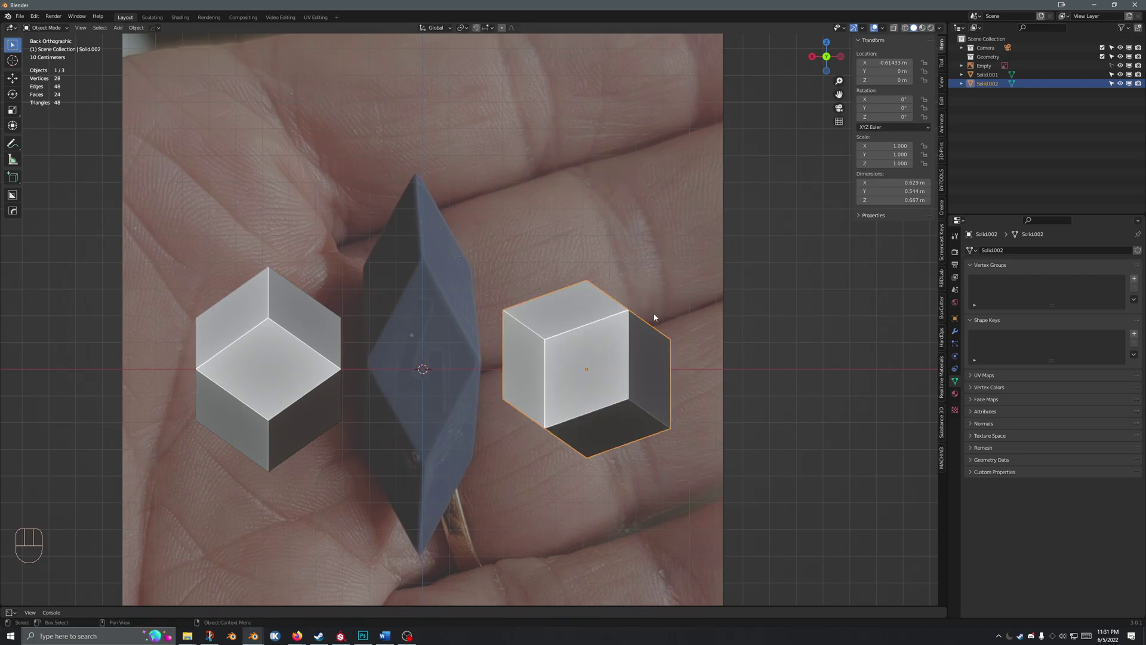
- Rotate the new solid about the global Y axis to about 35.3°, fine-tuning until its upper and lower edges are level
{"action": "scroll", "coordinate": [627, 312], "scroll_direction": "up", "scroll_amount": 4}
{"action": "key", "text": "r"}
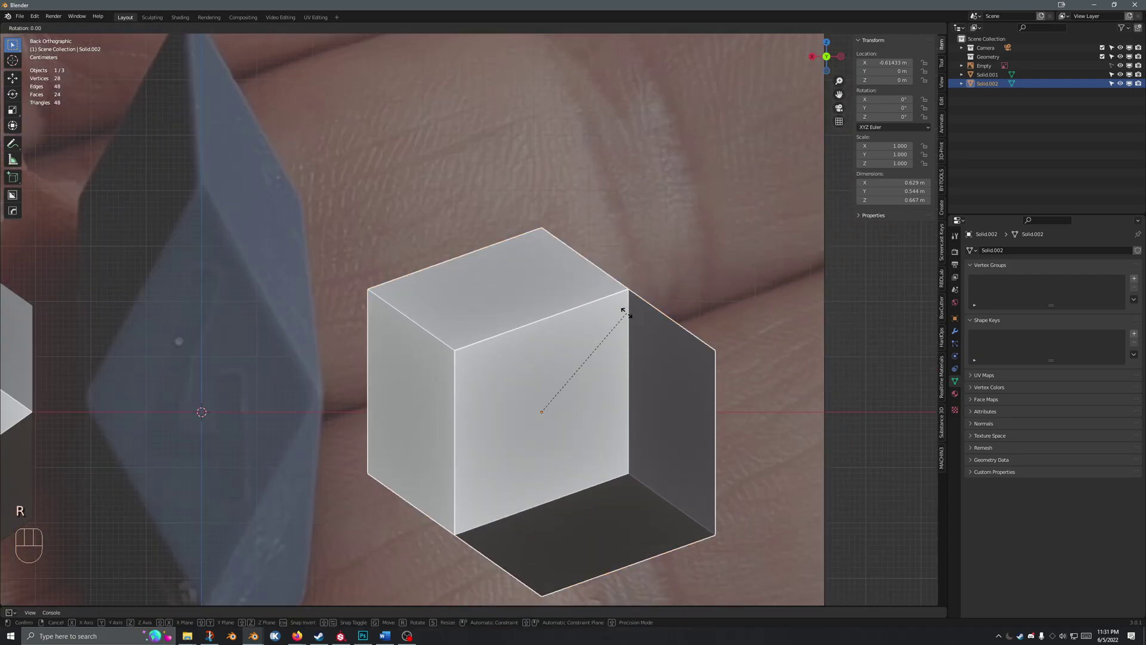
{"action": "key", "text": "y"}
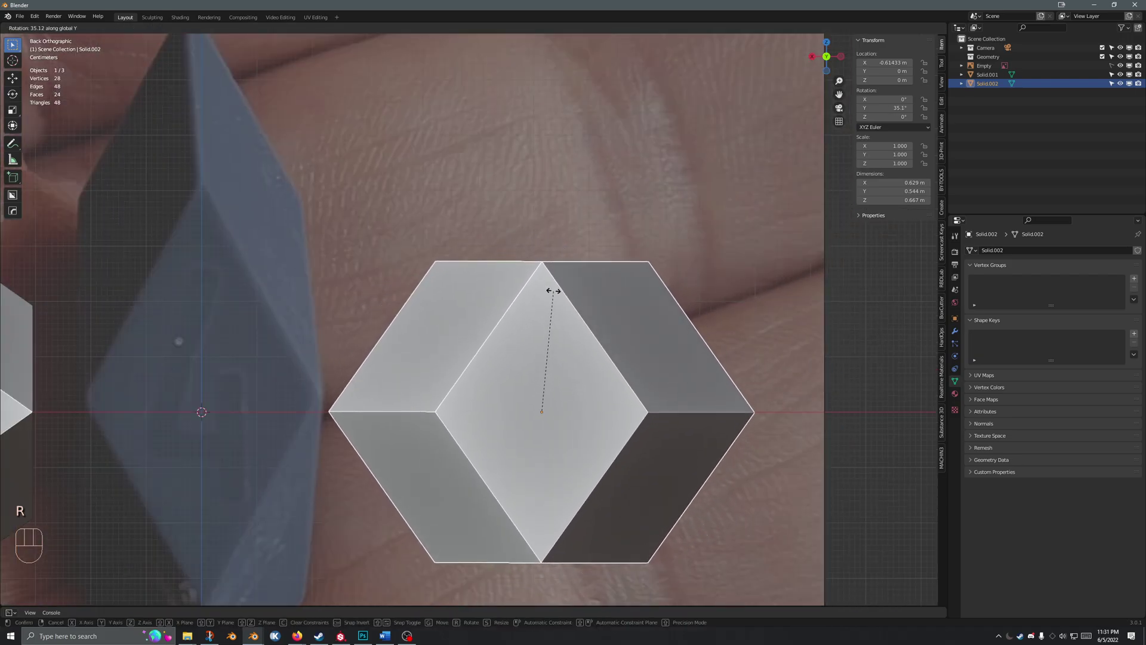
{"action": "key", "text": "shift"}
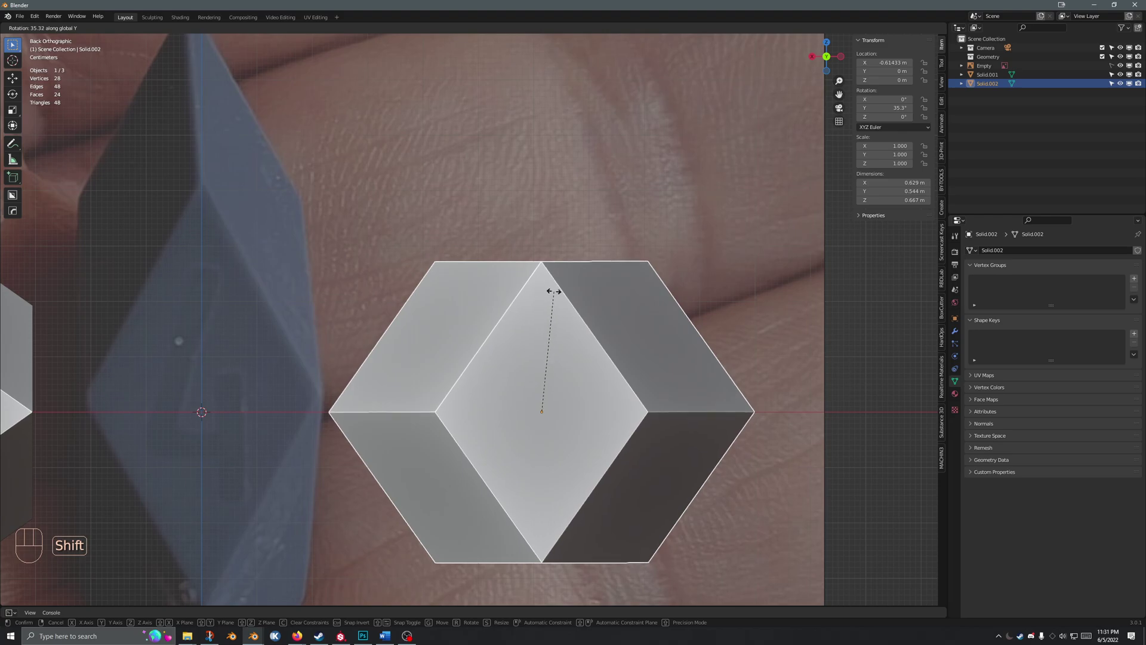
{"action": "left_click", "coordinate": [554, 292]}
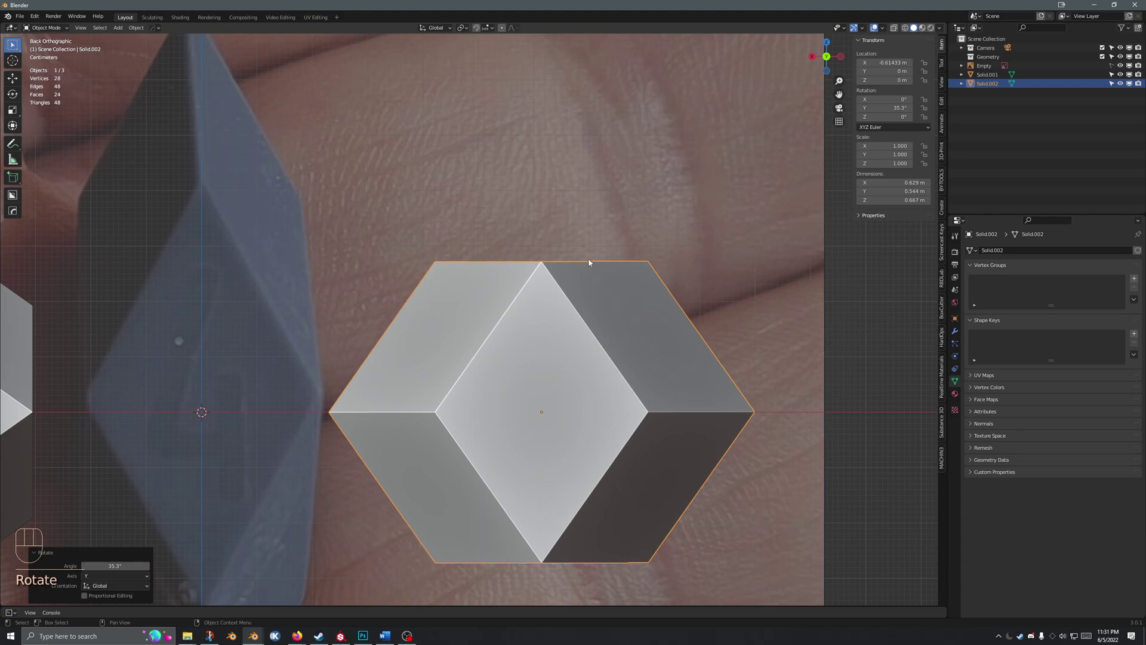
{"action": "key", "text": "r"}
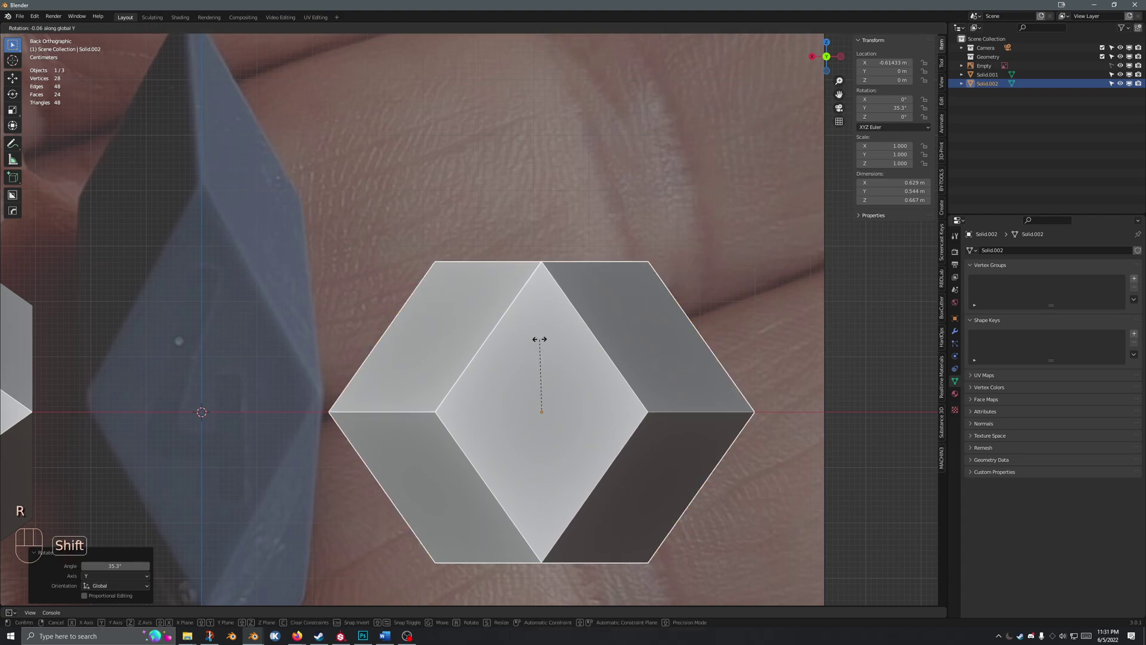
{"action": "left_click", "coordinate": [543, 341]}
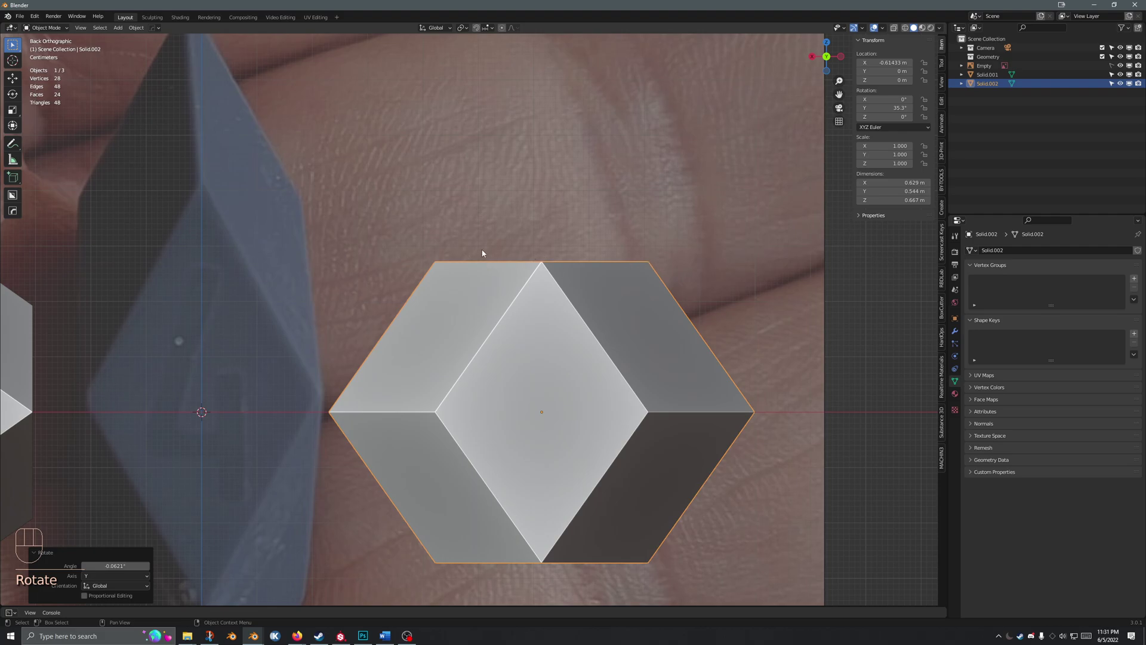
- Inspect the rotated solid's edge alignment from the left side and in perspective, and return to the back view
{"action": "left_click", "coordinate": [840, 56]}
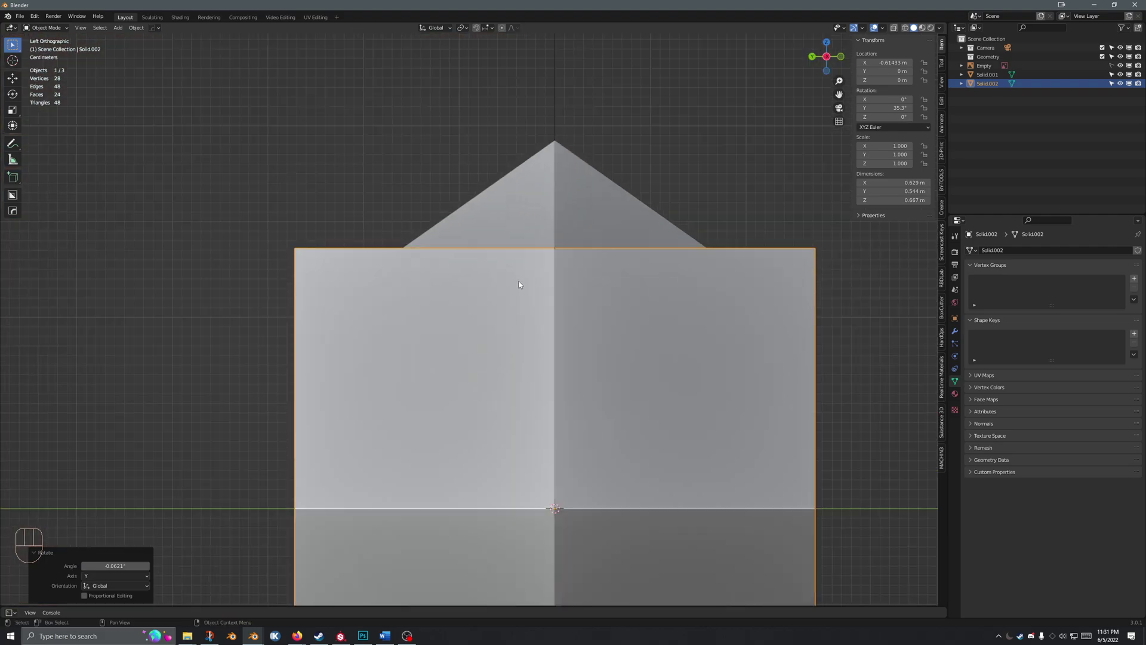
{"action": "scroll", "coordinate": [508, 283], "scroll_direction": "down", "scroll_amount": 2}
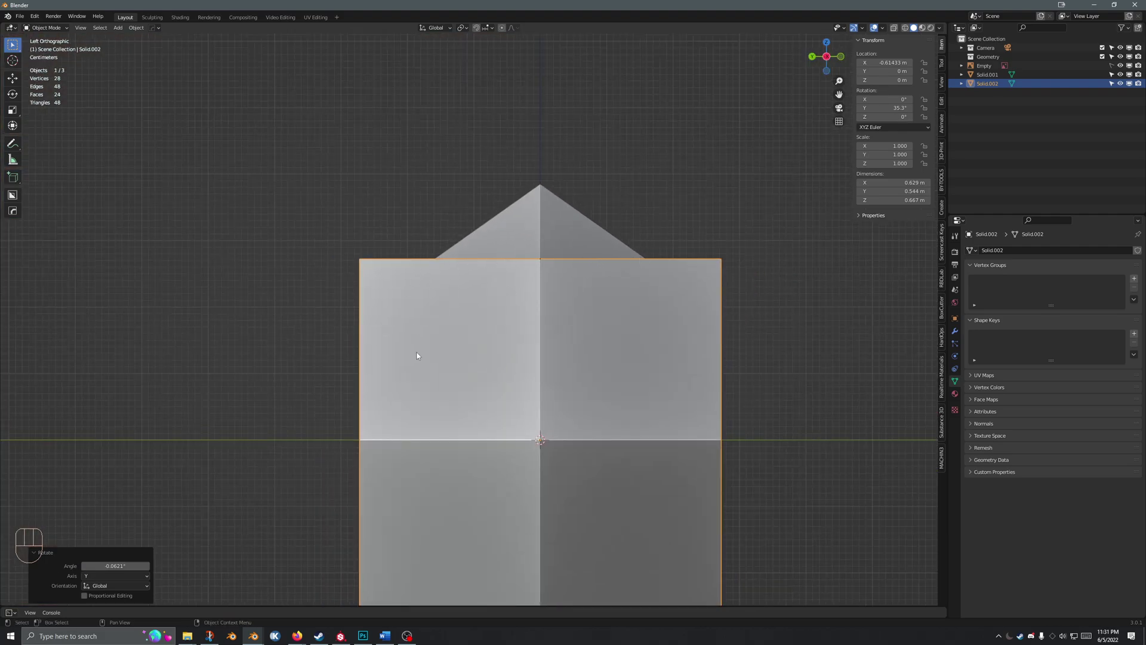
{"action": "scroll", "coordinate": [412, 329], "scroll_direction": "down", "scroll_amount": 2}
{"action": "scroll", "coordinate": [440, 435], "scroll_direction": "up", "scroll_amount": 6}
{"action": "scroll", "coordinate": [870, 431], "scroll_direction": "down", "scroll_amount": 2}
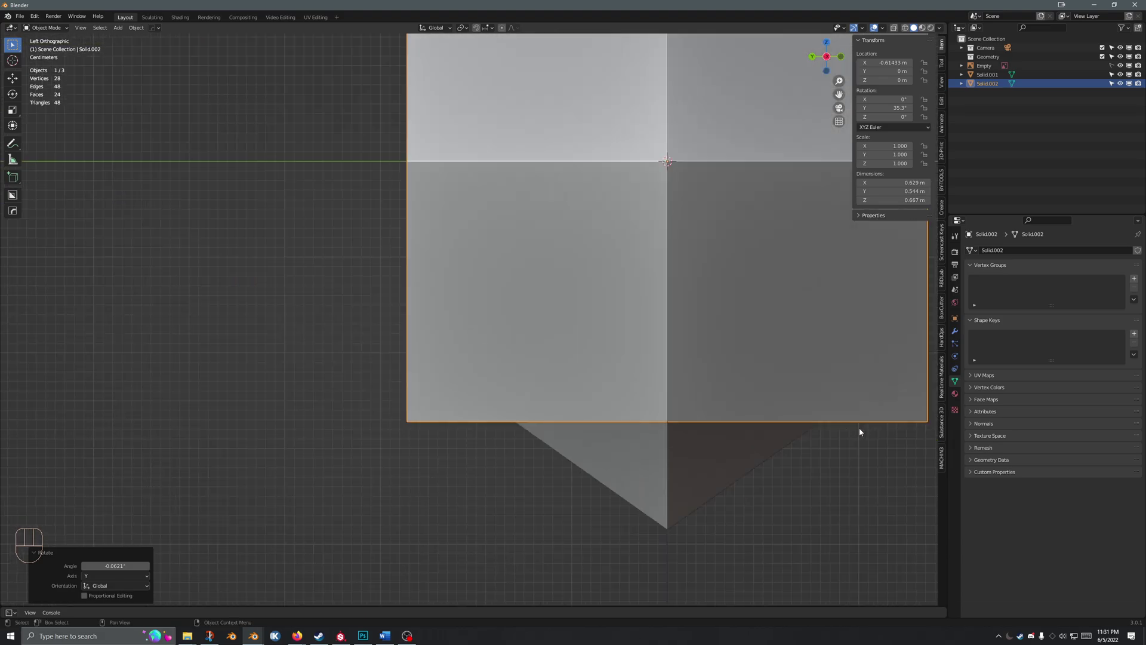
{"action": "scroll", "coordinate": [752, 421], "scroll_direction": "down", "scroll_amount": 4}
{"action": "middle_click_drag", "start_coordinate": [654, 325], "coordinate": [785, 323], "text": "shift"}
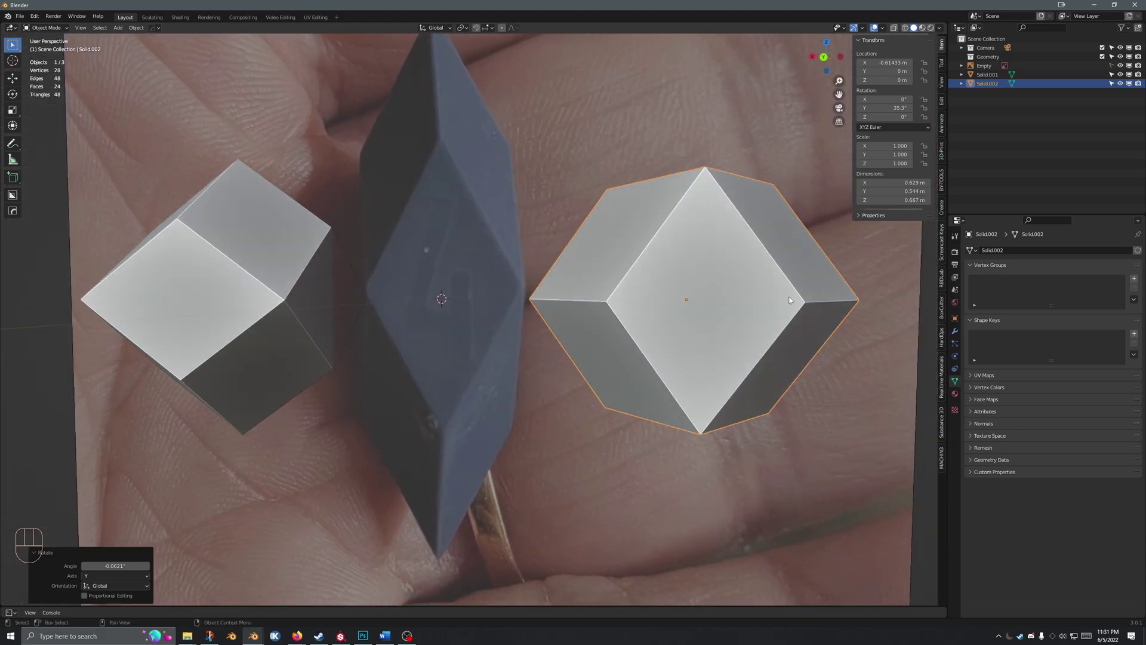
{"action": "left_click", "coordinate": [825, 58]}
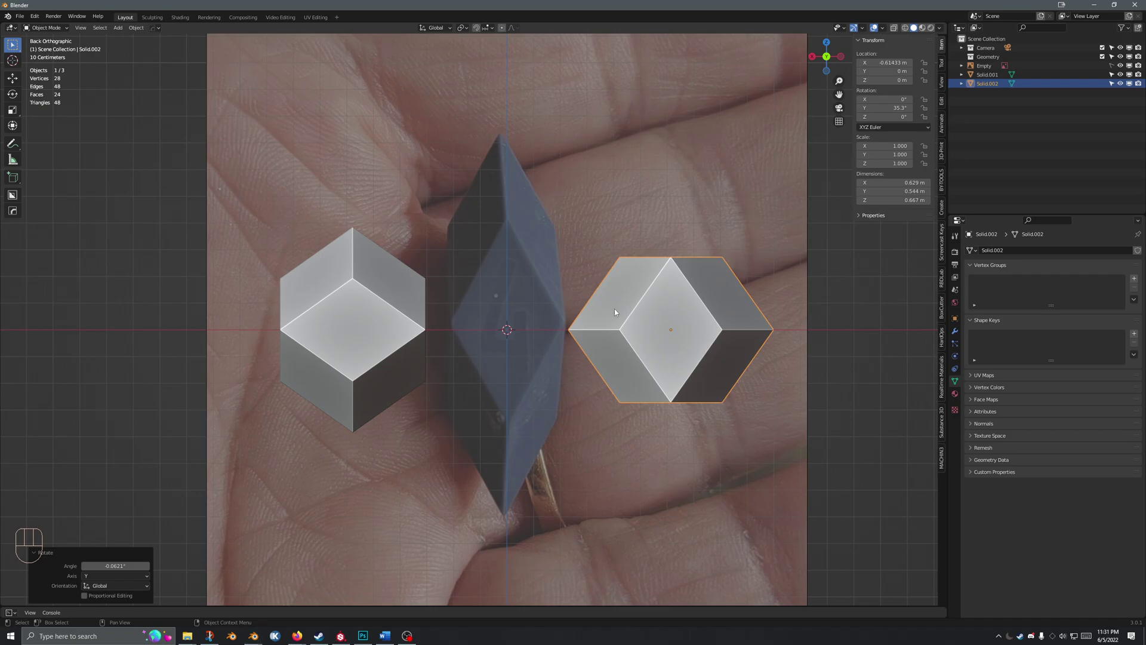
- Check the rotated solid's exact Y rotation and select the original solid for comparison
{"action": "left_click", "coordinate": [674, 341]}
{"action": "left_click", "coordinate": [883, 108]}
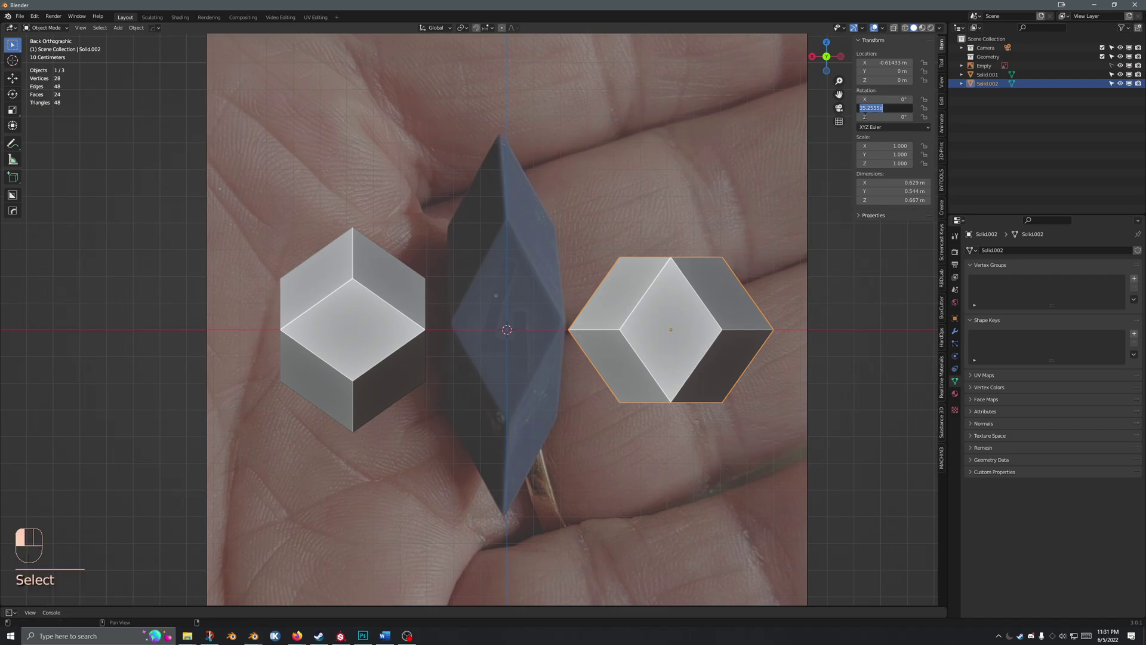
{"action": "left_click", "coordinate": [382, 281]}
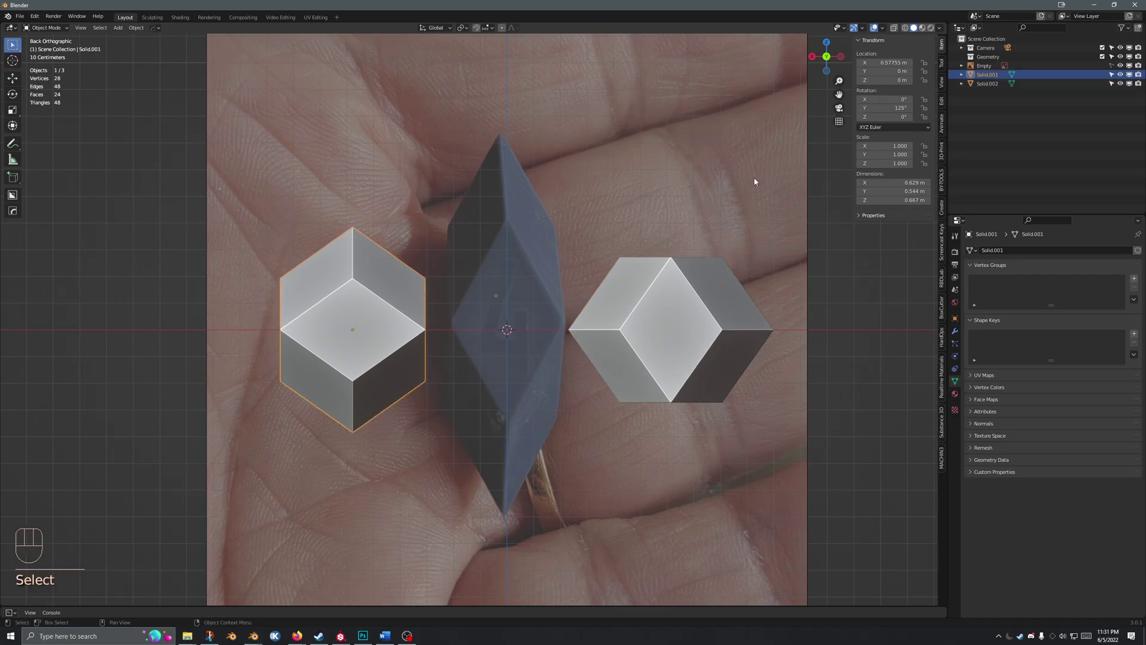
- Rotate the new solid 90° about the global Y axis so it stands upright like the original solid
{"action": "left_click", "coordinate": [646, 367]}
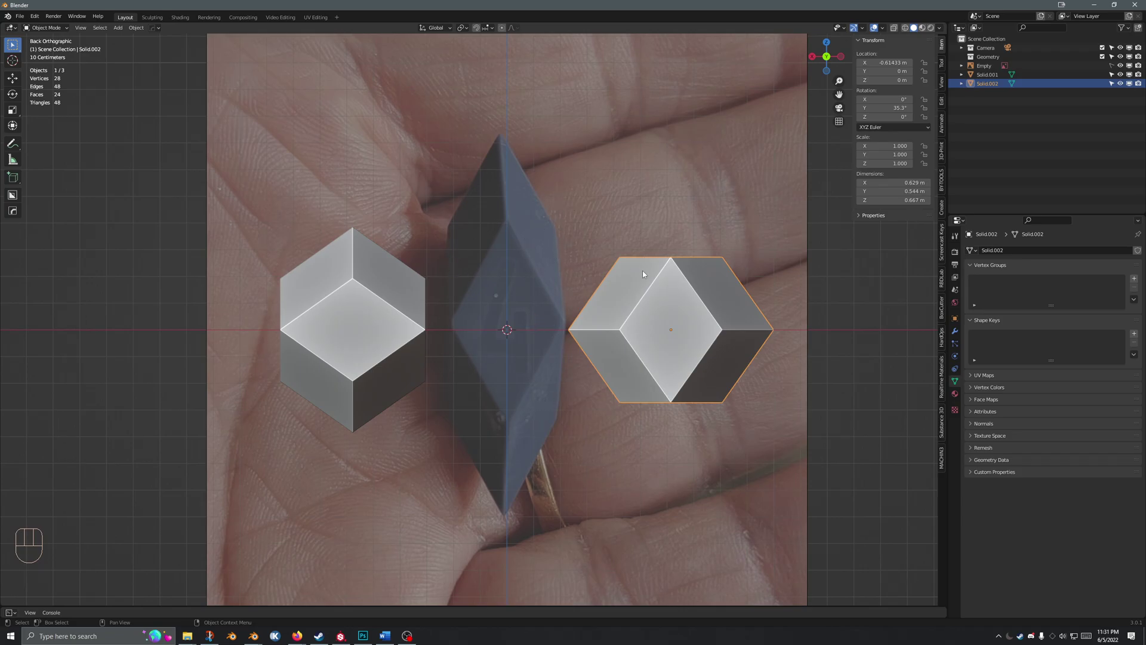
{"action": "key", "text": "r"}
{"action": "type", "text": "y"}
{"action": "type", "text": "90"}
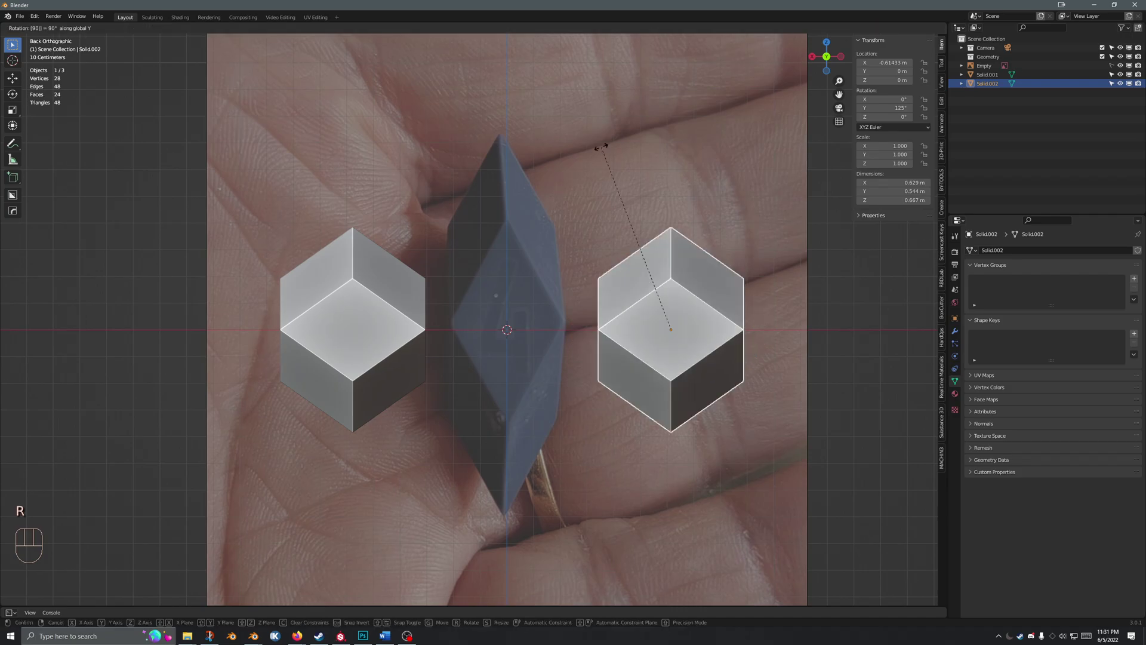
{"action": "key", "text": "Return"}
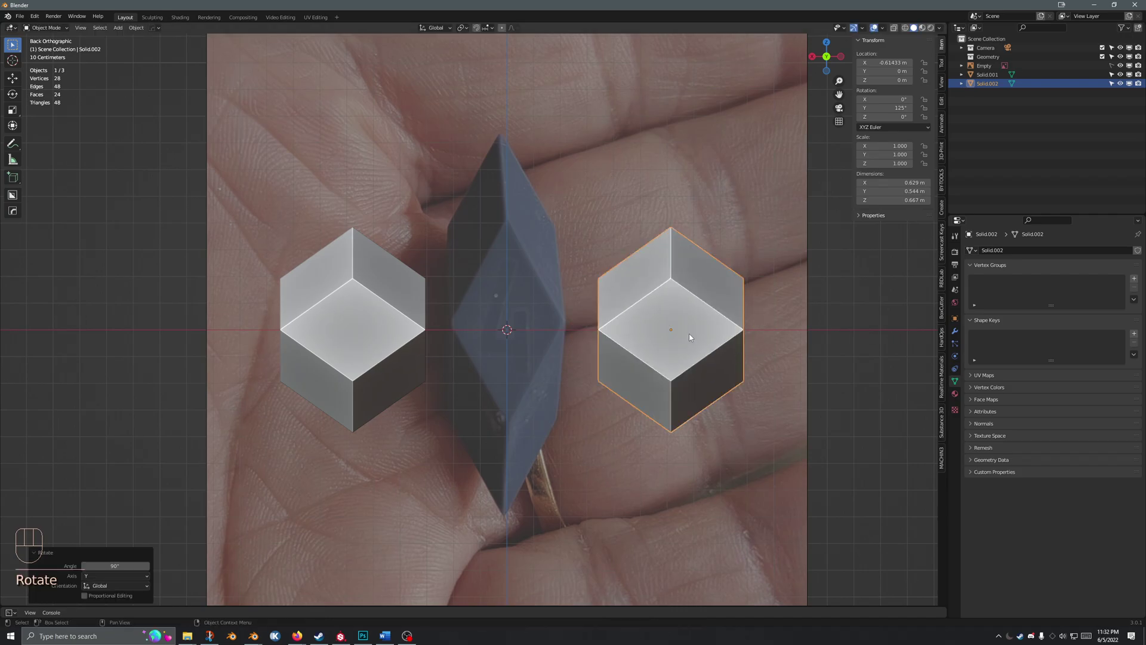
- Compare the Y rotation values of the two solids and select the original one
{"action": "left_click", "coordinate": [318, 367]}
{"action": "left_click", "coordinate": [884, 108]}
{"action": "left_click", "coordinate": [678, 295]}
{"action": "left_click", "coordinate": [724, 270]}
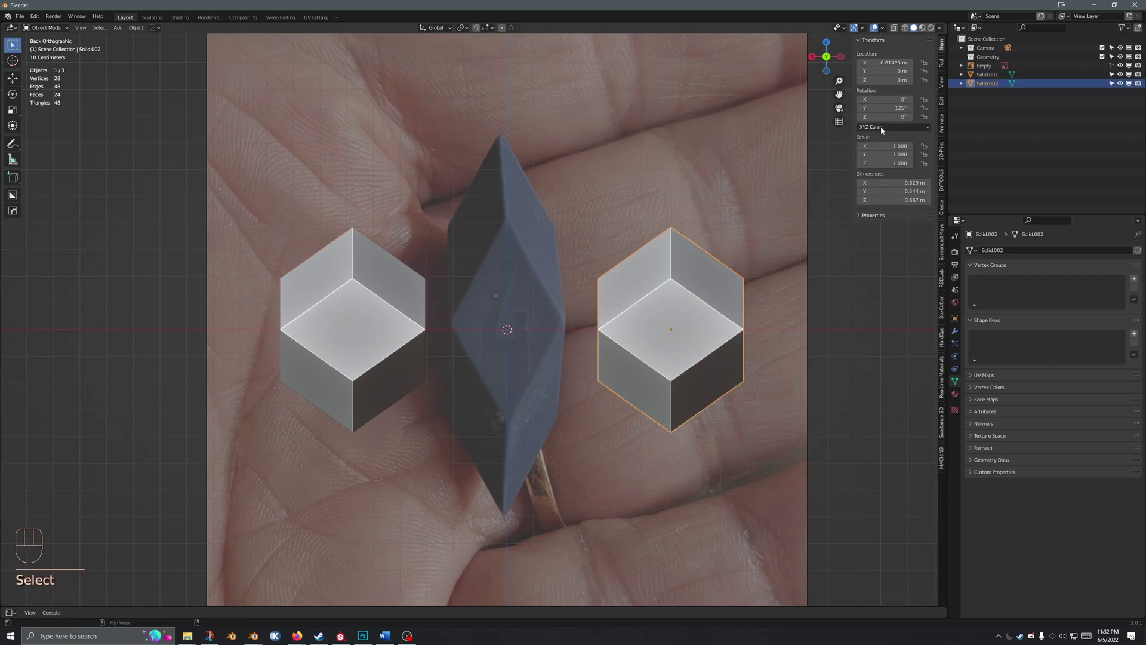
{"action": "left_click", "coordinate": [884, 108]}
{"action": "key", "text": "Escape"}
{"action": "left_click", "coordinate": [572, 288]}
{"action": "left_click", "coordinate": [392, 303]}
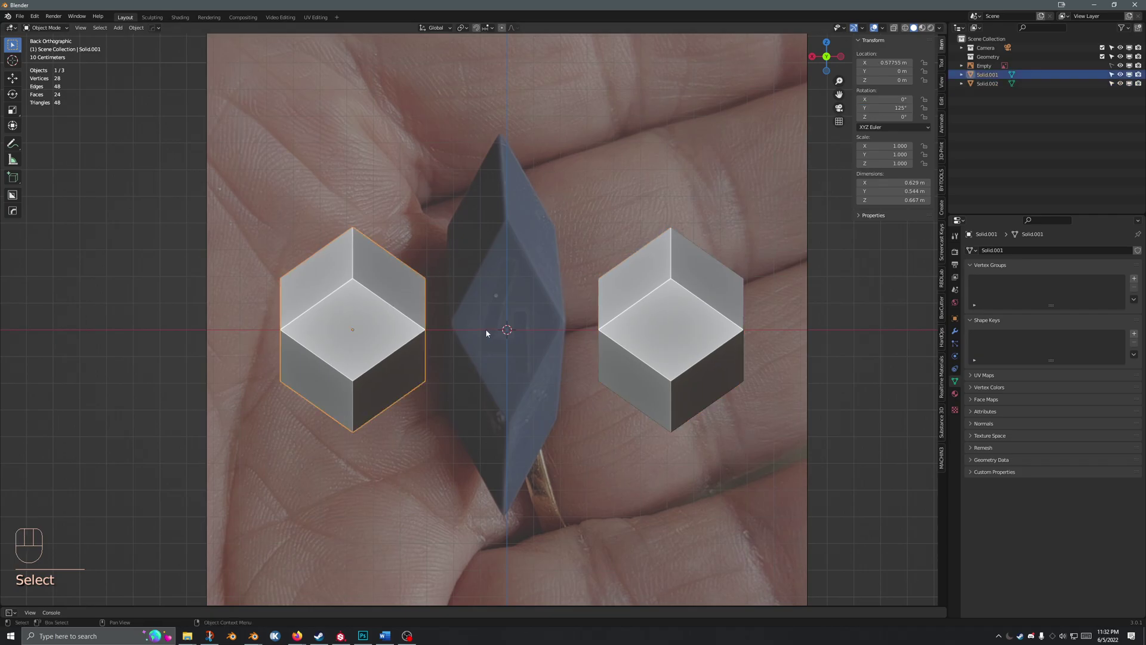
{"action": "key", "text": "s"}
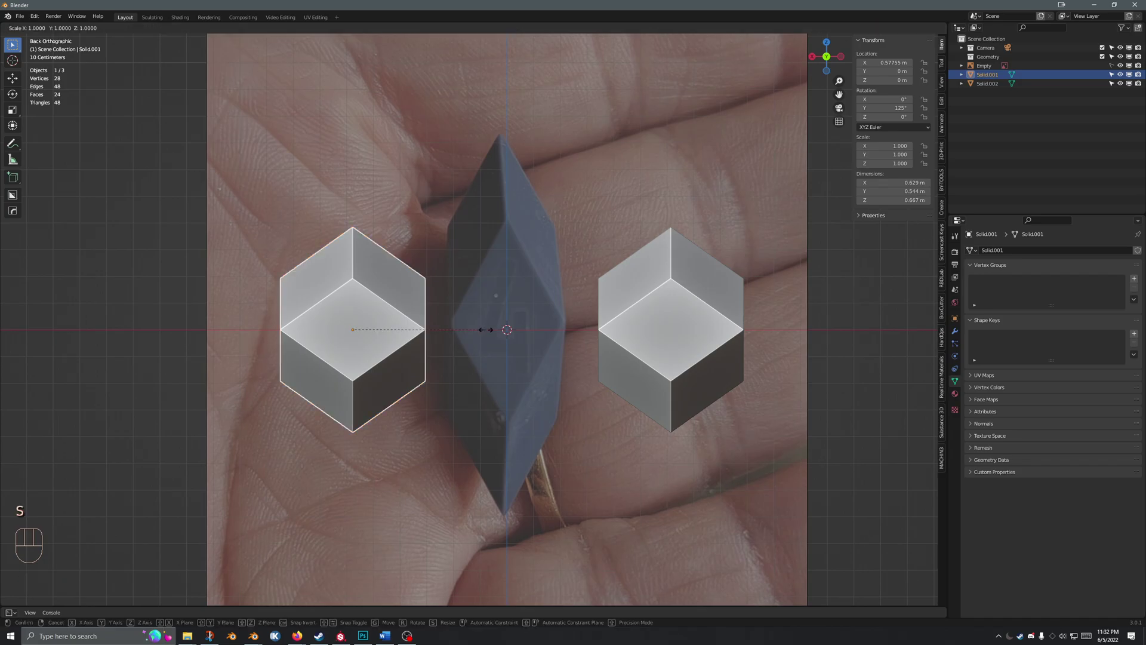
{"action": "key", "text": "z"}
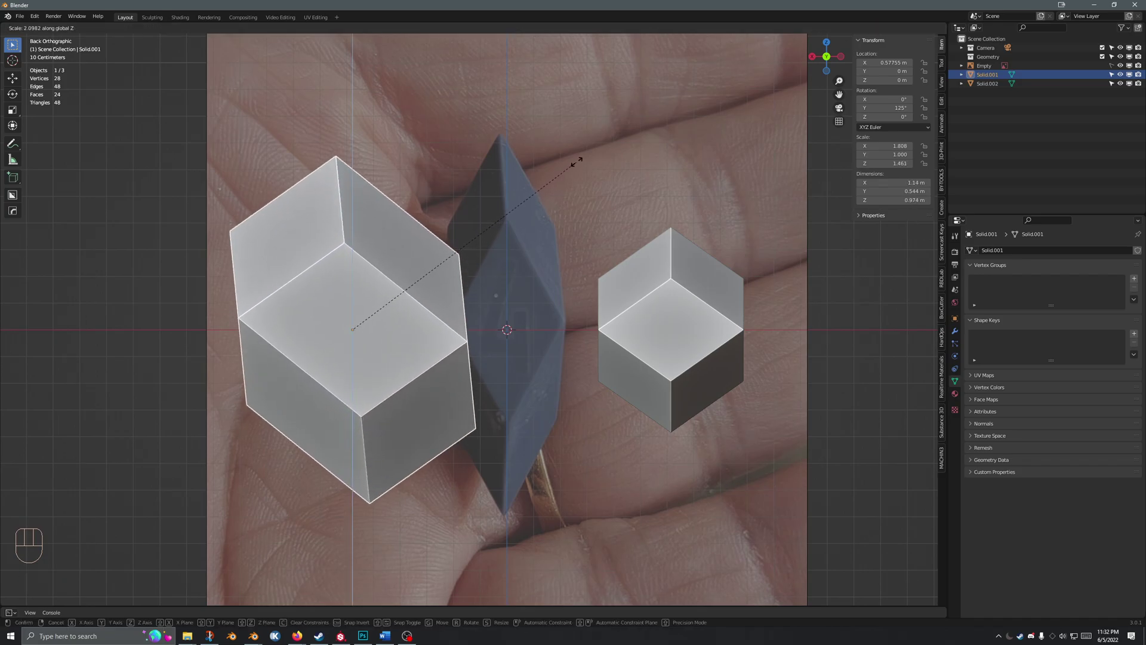
{"action": "key", "text": "Escape"}
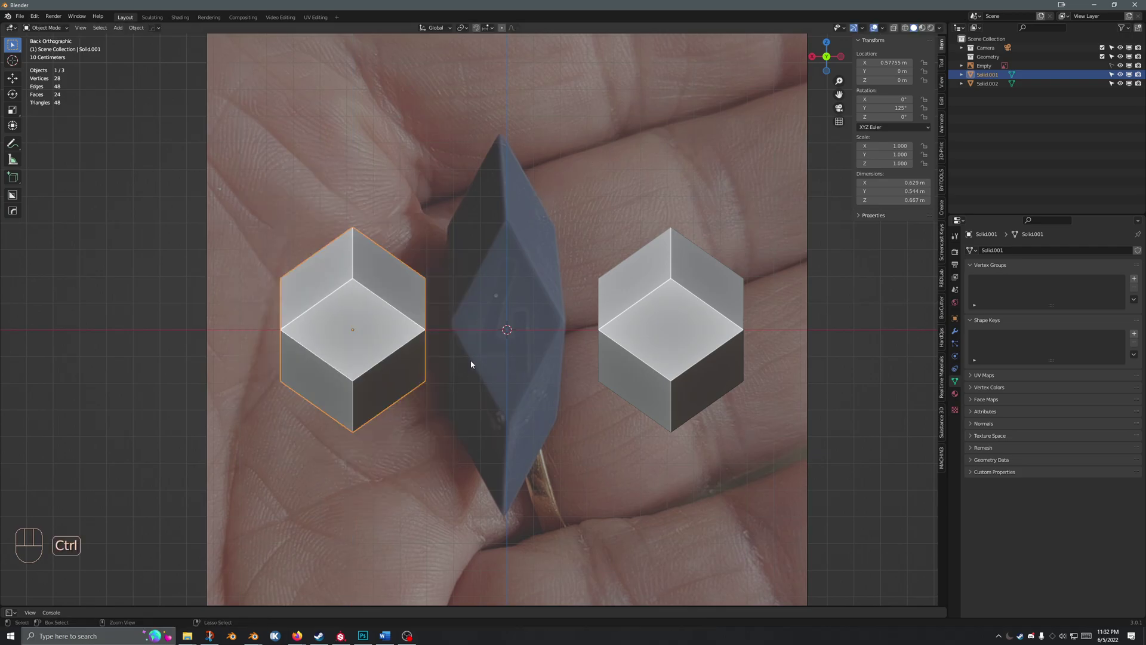
- Apply the original solid's rotation, stretch it along global Z to a scale of about 1.925 to match the crystal's height, and deselect it
{"action": "key", "text": "ctrl+a"}
{"action": "left_click", "coordinate": [470, 374]}
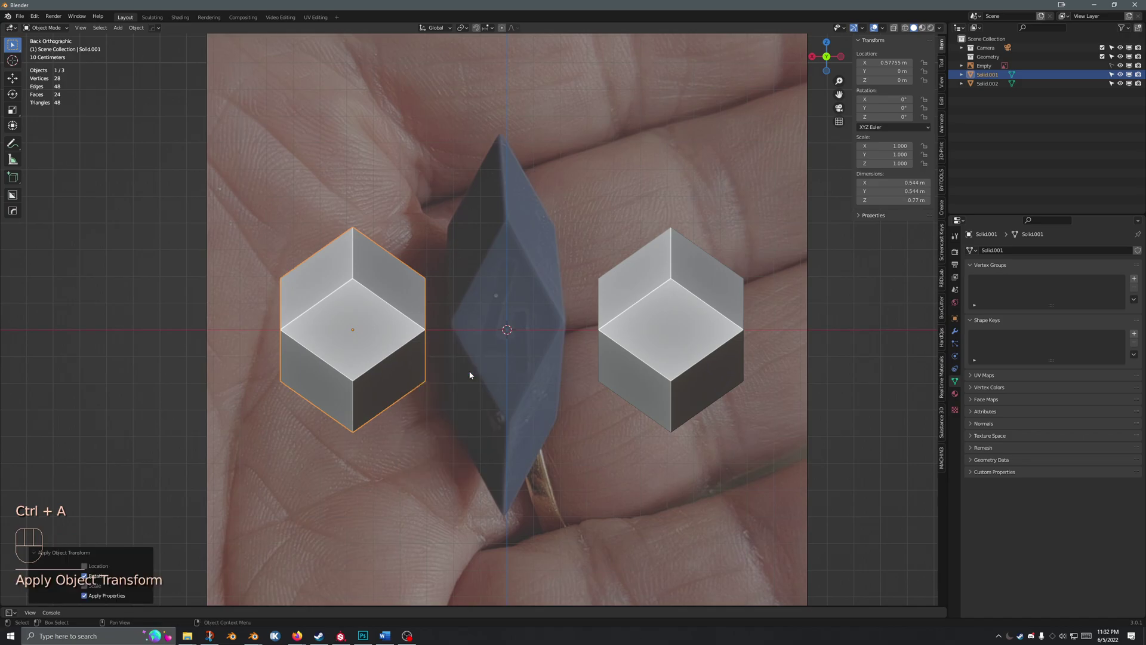
{"action": "key", "text": "s"}
{"action": "key", "text": "z"}
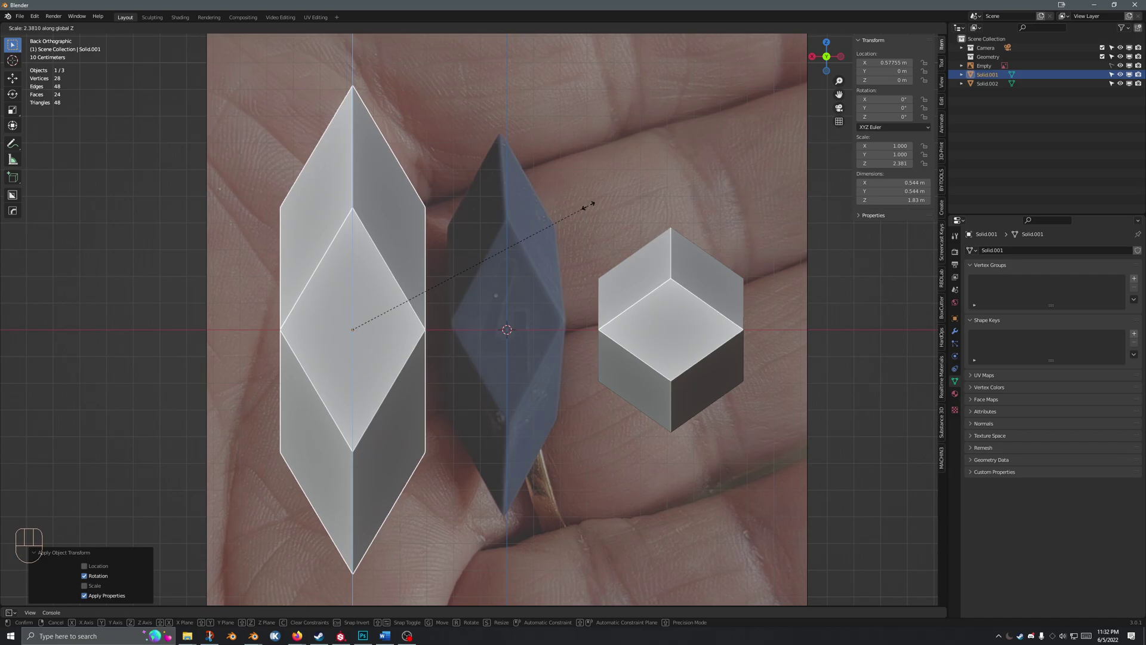
{"action": "left_click", "coordinate": [550, 233]}
{"action": "scroll", "coordinate": [521, 263], "scroll_direction": "down", "scroll_amount": 5}
{"action": "left_click", "coordinate": [518, 346]}
{"action": "scroll", "coordinate": [509, 365], "scroll_direction": "up", "scroll_amount": 4}
{"action": "scroll", "coordinate": [509, 370], "scroll_direction": "down", "scroll_amount": 4}
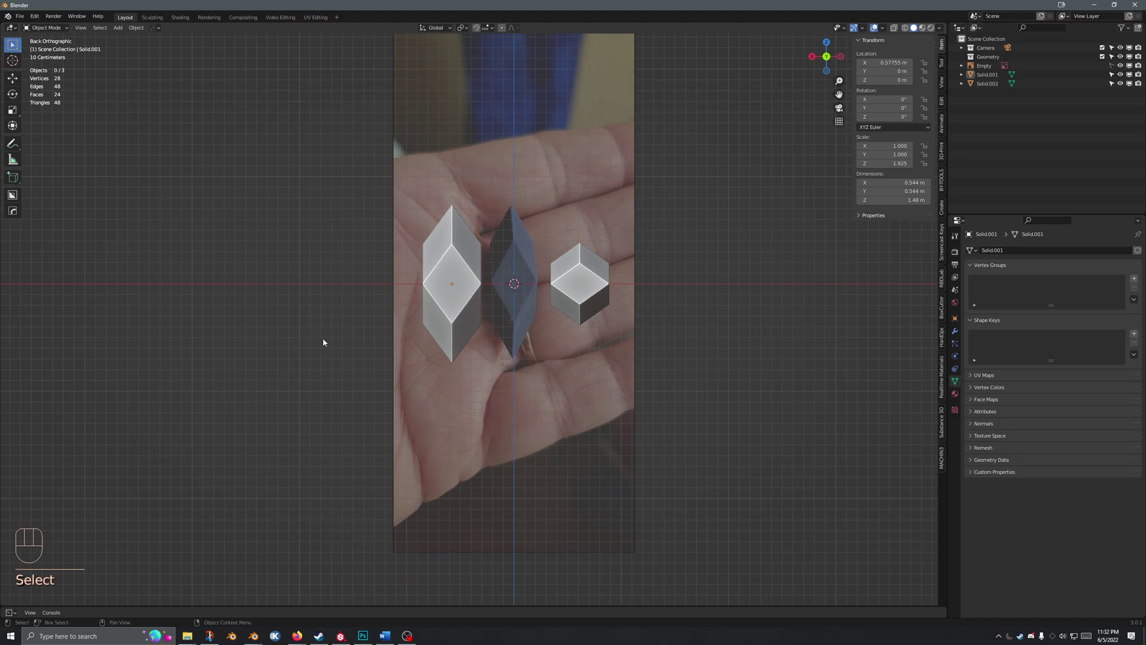
- Search the add-on preferences for "imag" to check the Import Images as Planes add-on, and close the preferences
{"action": "key", "text": "shift+a"}
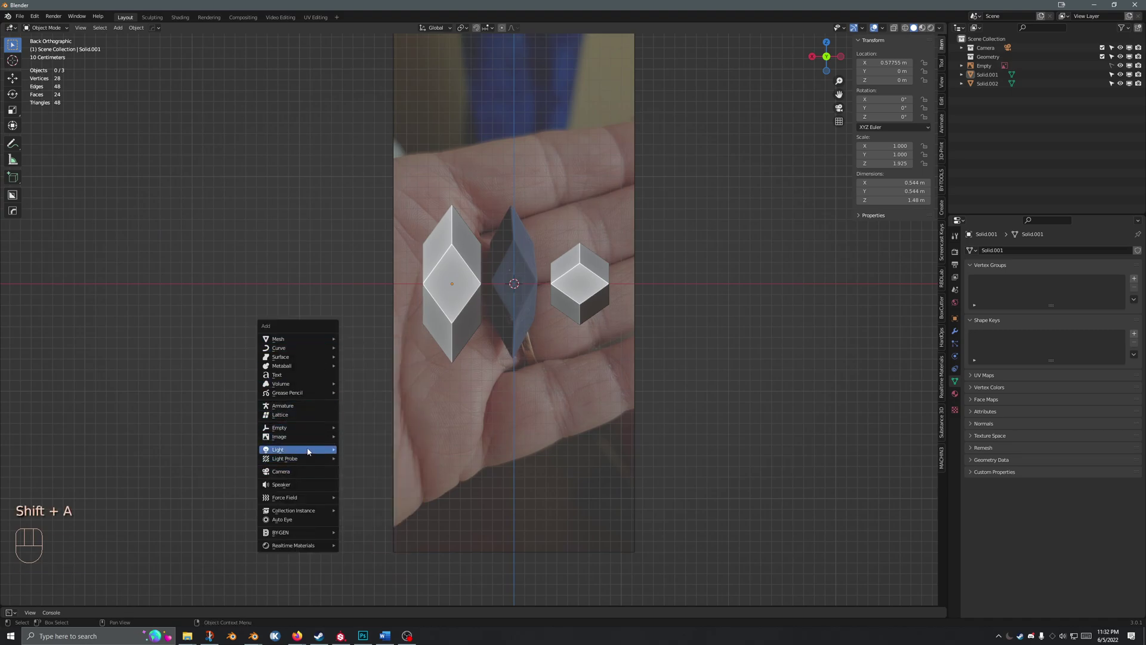
{"action": "left_click", "coordinate": [34, 16]}
{"action": "left_click", "coordinate": [66, 144]}
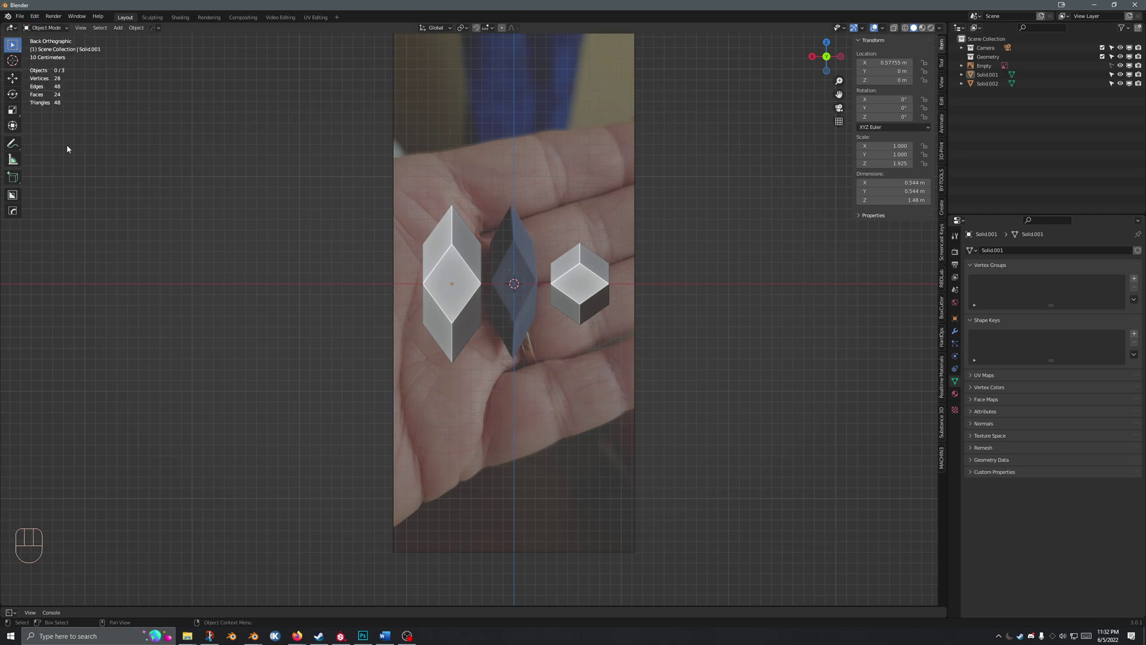
{"action": "left_click", "coordinate": [37, 15]}
{"action": "left_click", "coordinate": [66, 144]}
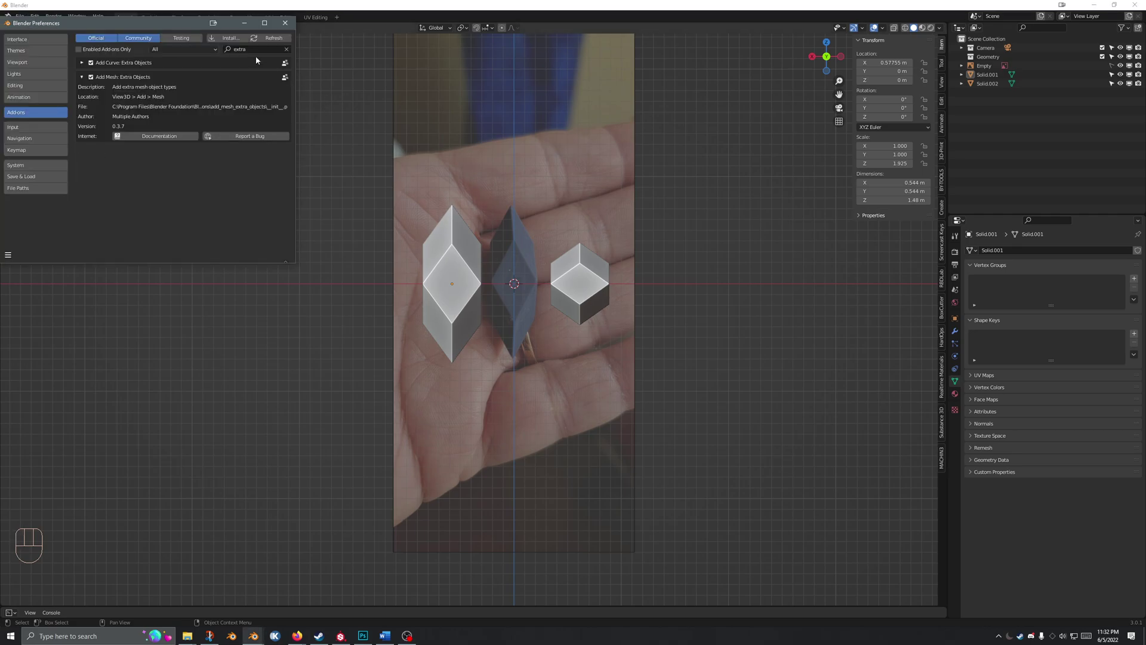
{"action": "type", "text": "imag"}
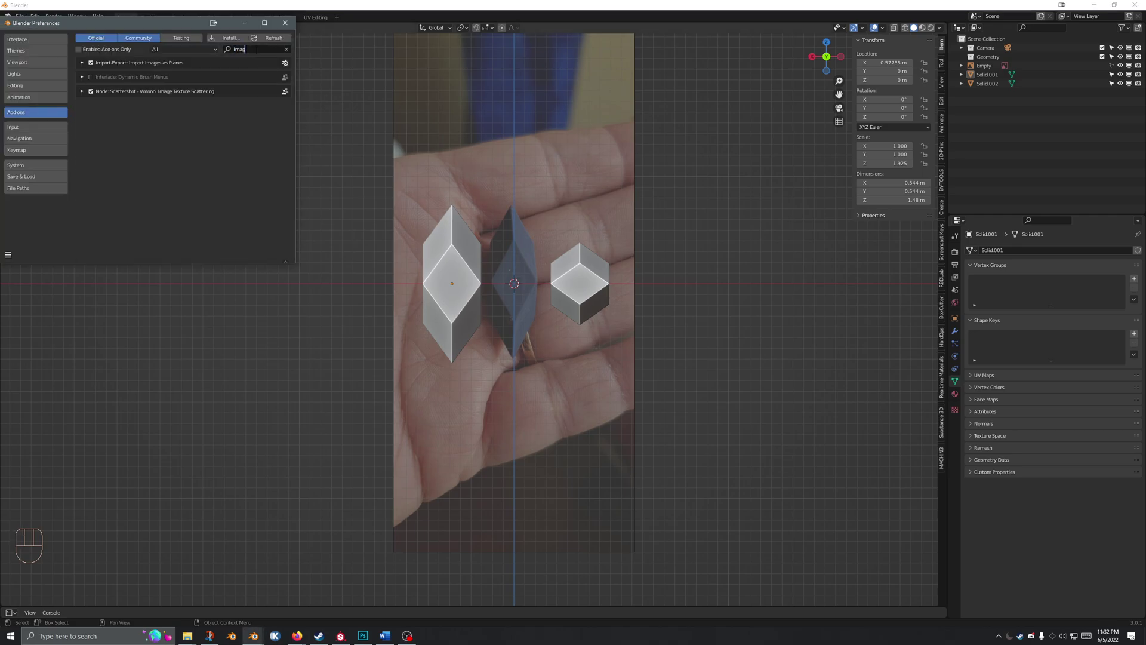
{"action": "left_click", "coordinate": [285, 22]}
- Examine the available ways of adding an image to the scene without adding one
{"action": "middle_click_drag", "start_coordinate": [436, 181], "coordinate": [440, 184], "text": "shift"}
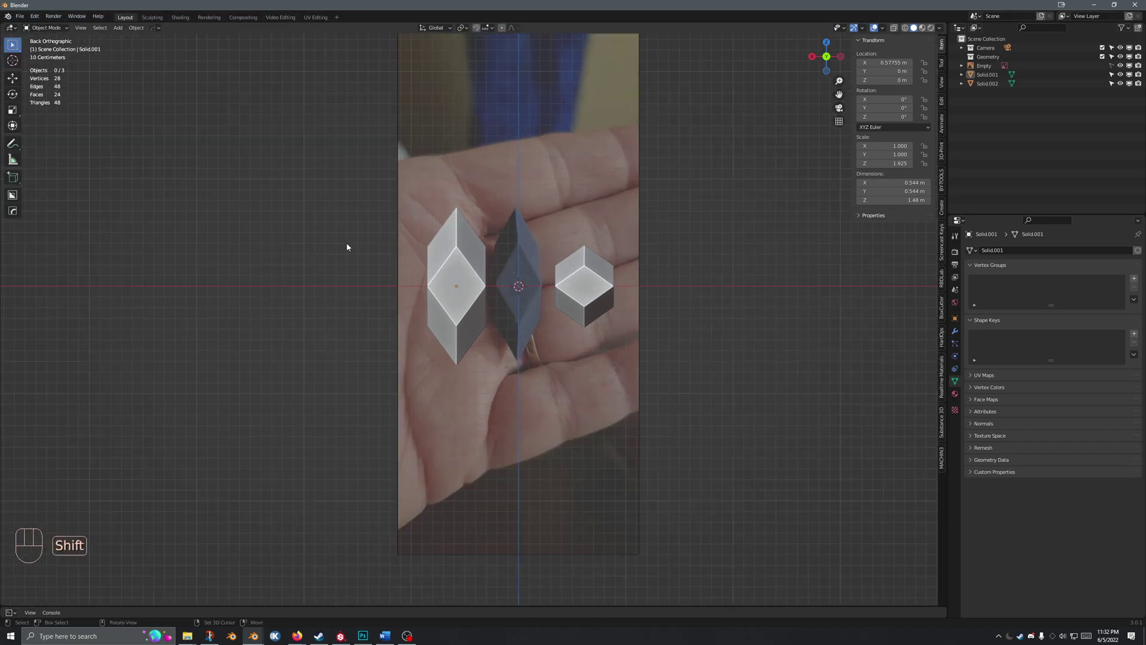
{"action": "key", "text": "shift+a"}
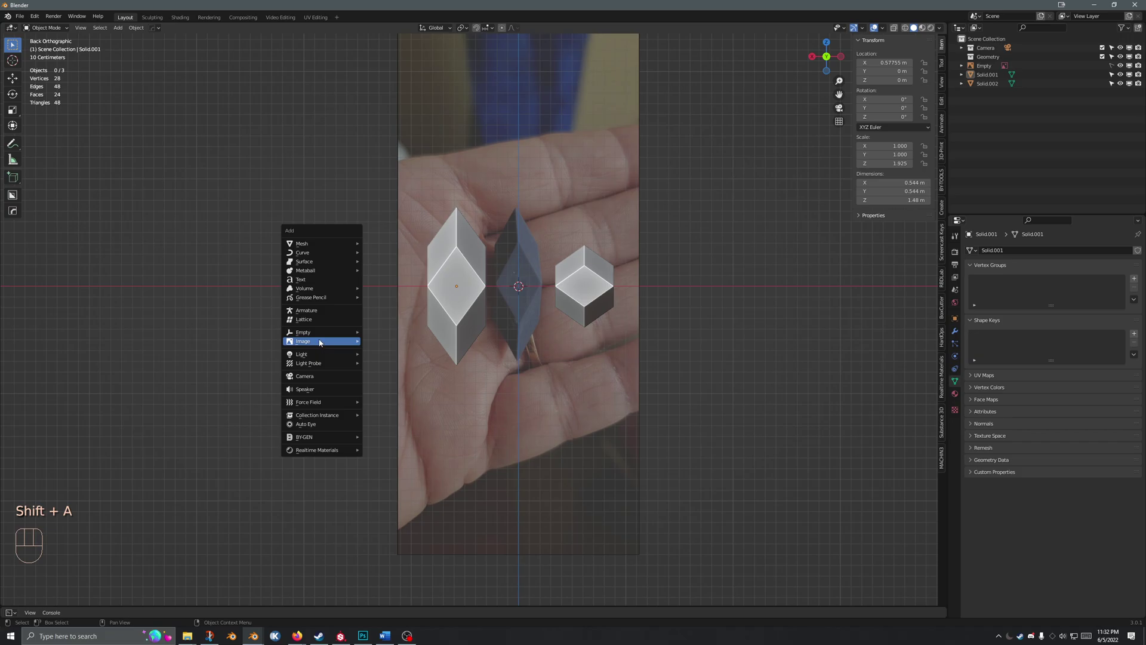
{"action": "mouse_move", "coordinate": [319, 342]}
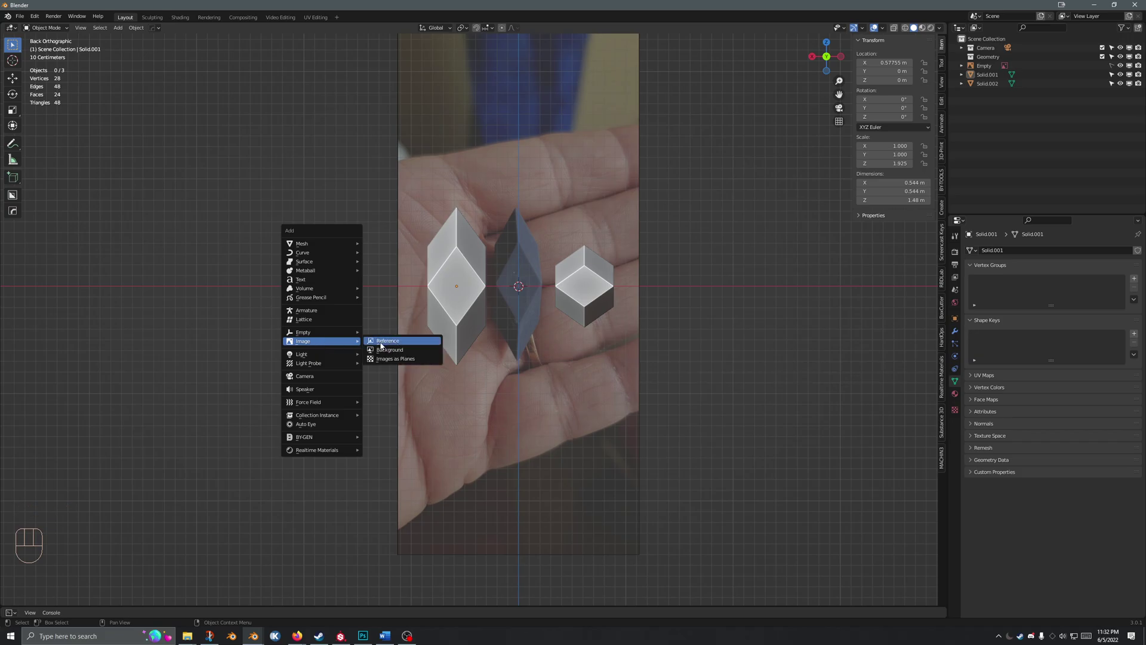
{"action": "left_click", "coordinate": [609, 409]}
- Select the reference image empty and examine its display and opacity settings
{"action": "left_click", "coordinate": [988, 66]}
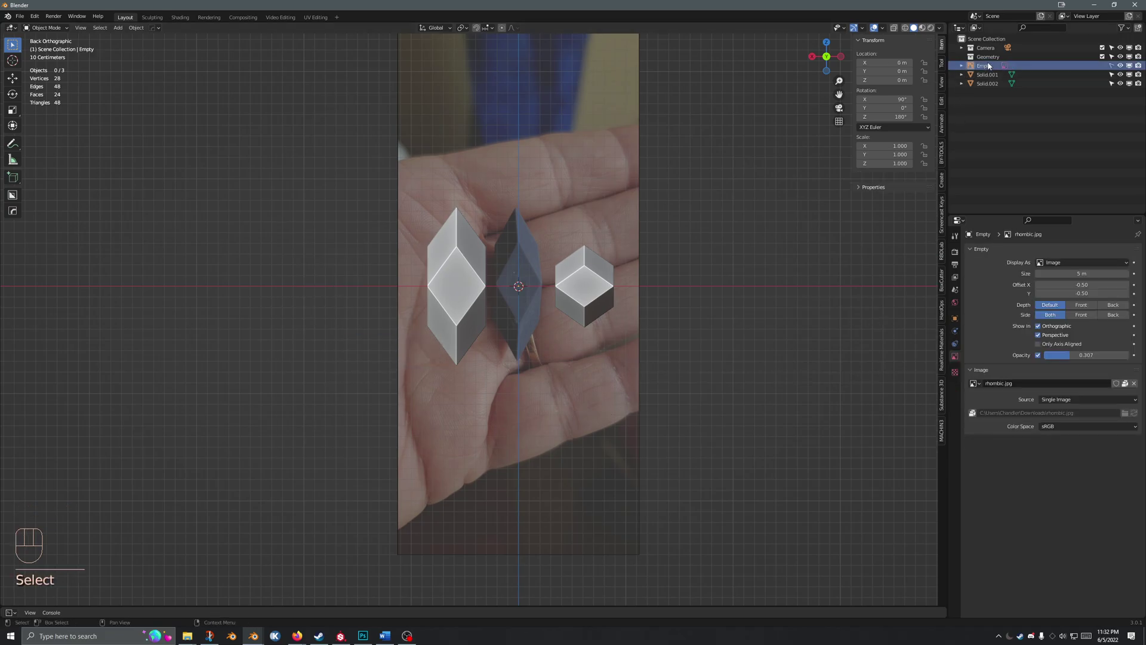
{"action": "left_click", "coordinate": [956, 357]}
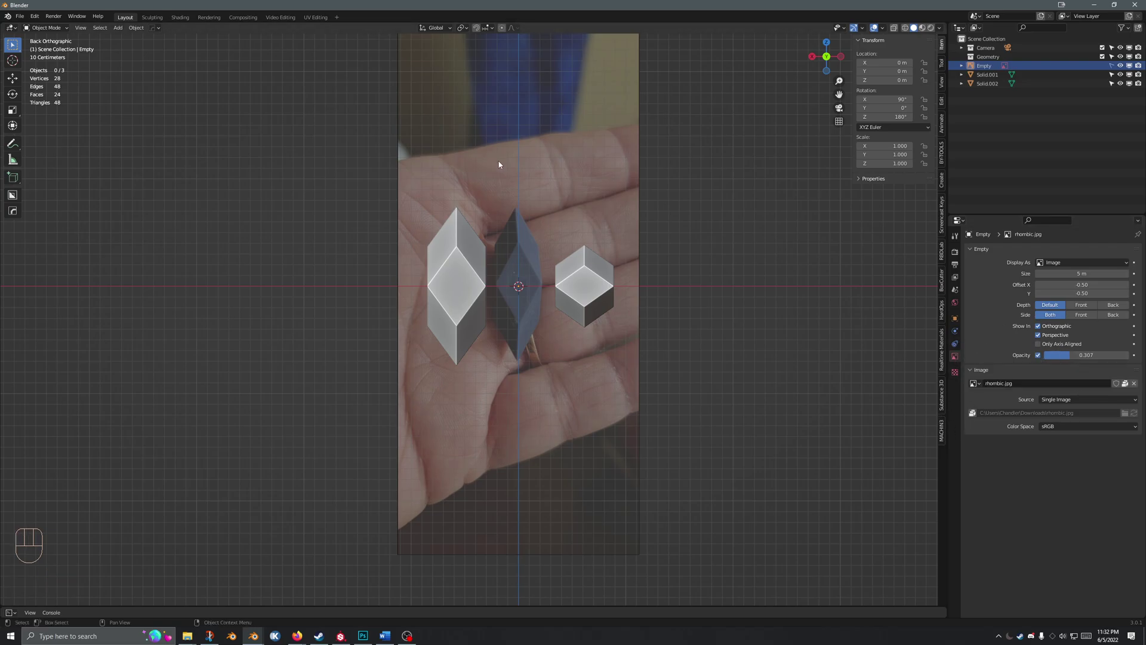
{"action": "scroll", "coordinate": [499, 163], "scroll_direction": "up", "scroll_amount": 2}
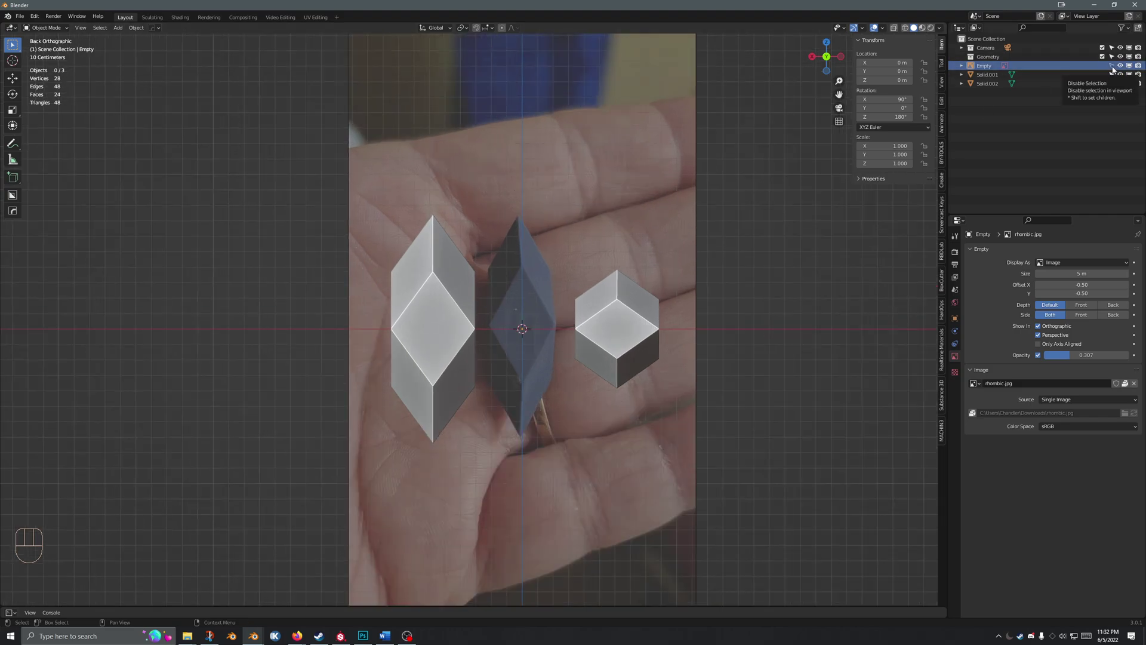
- Make the reference image selectable in the viewport, select it as a test, and disable its selection again
{"action": "left_click", "coordinate": [1112, 65]}
{"action": "left_click", "coordinate": [516, 143]}
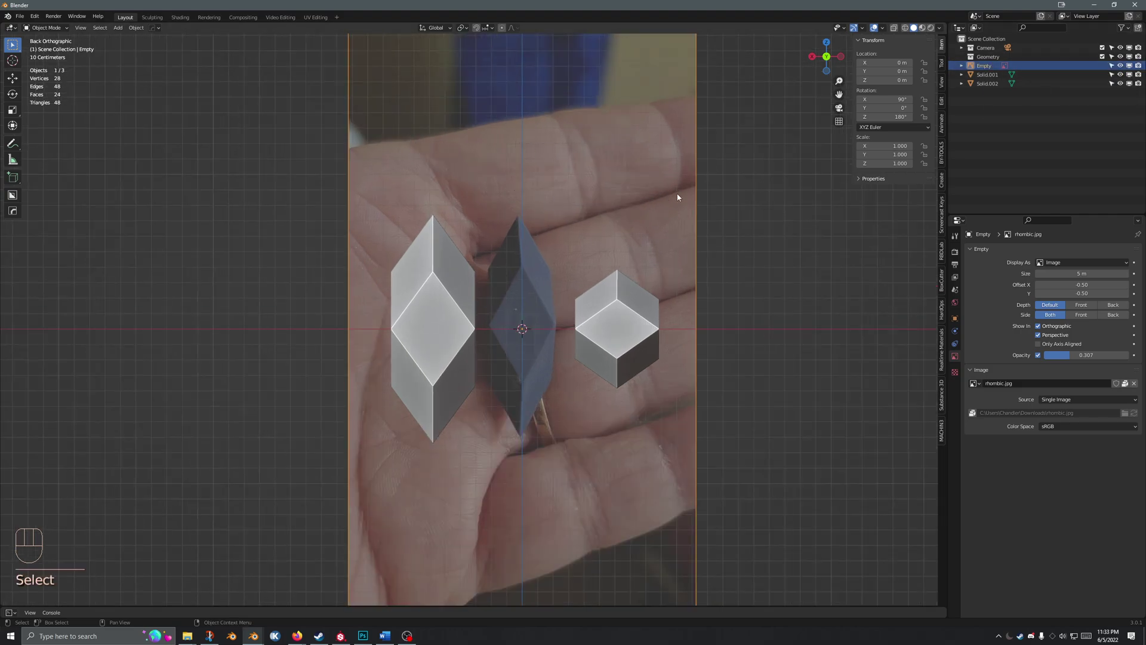
{"action": "left_click", "coordinate": [1112, 66]}
{"action": "left_click_drag", "start_coordinate": [609, 200], "coordinate": [604, 198]}
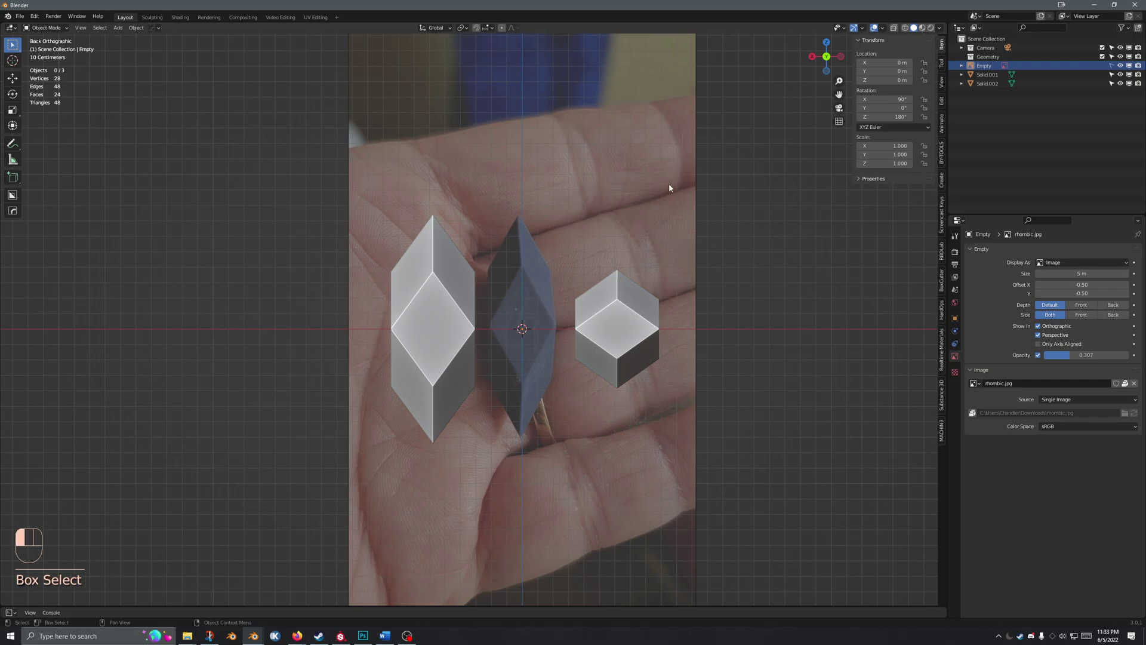
{"action": "left_click_drag", "start_coordinate": [676, 197], "coordinate": [586, 144]}
{"action": "scroll", "coordinate": [468, 162], "scroll_direction": "up", "scroll_amount": 4}
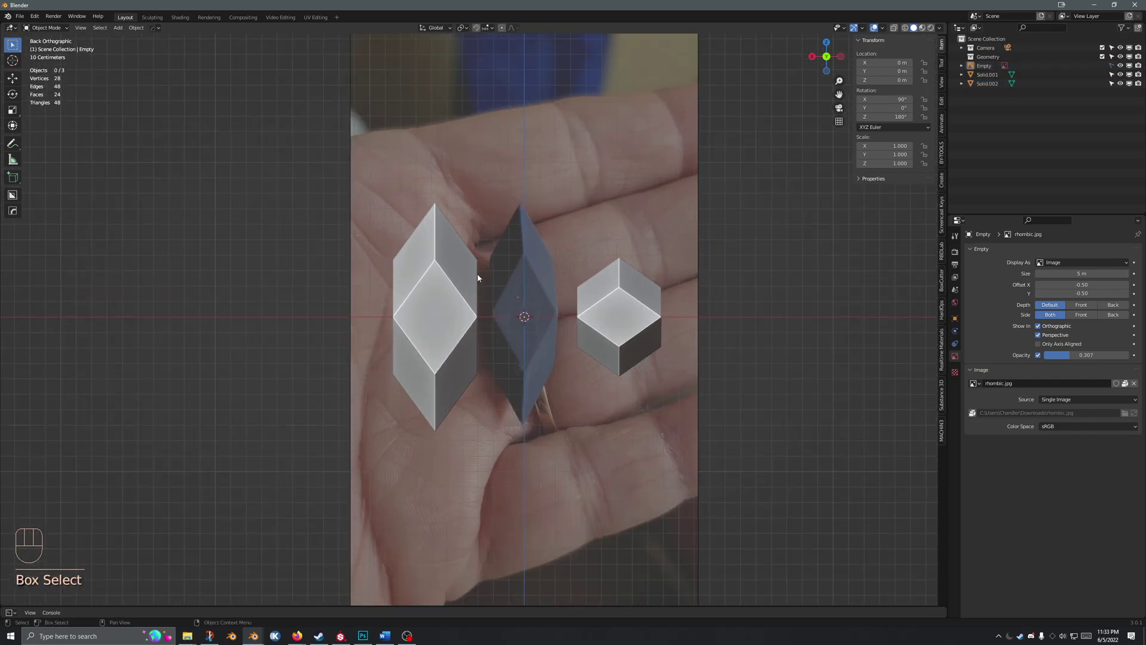
- Select the stretched solid and compare its facets with the photographed crystal in perspective and in the back view
{"action": "left_click", "coordinate": [431, 338]}
{"action": "scroll", "coordinate": [493, 300], "scroll_direction": "up", "scroll_amount": 2}
{"action": "scroll", "coordinate": [493, 300], "scroll_direction": "down", "scroll_amount": 1}
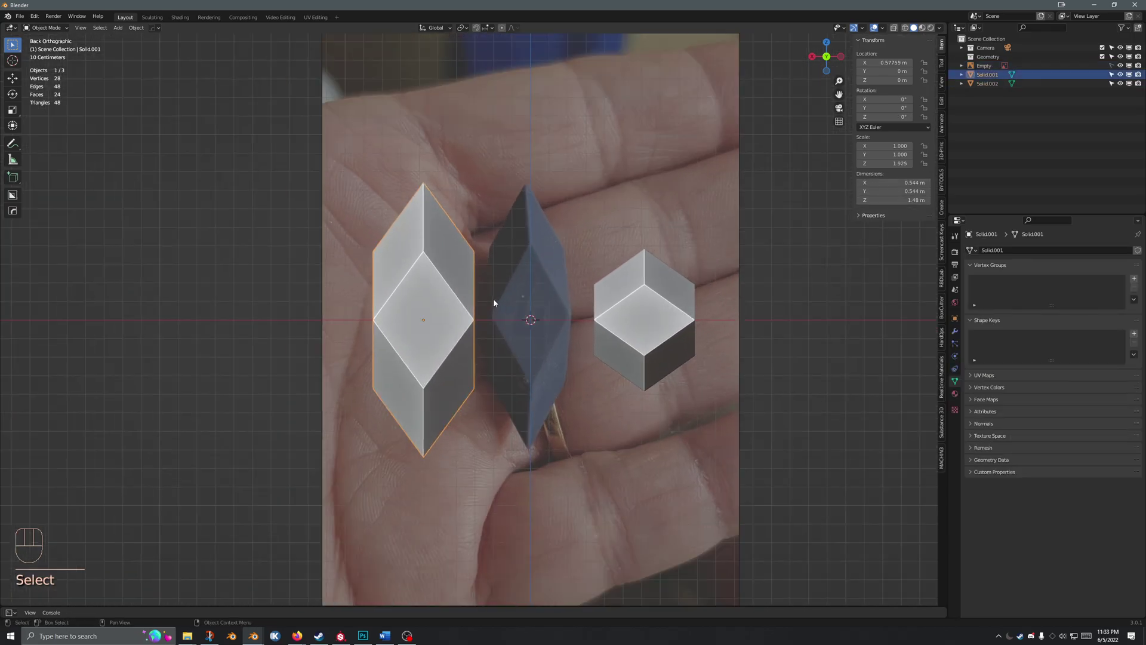
{"action": "middle_click_drag", "start_coordinate": [493, 303], "coordinate": [442, 307]}
{"action": "scroll", "coordinate": [497, 295], "scroll_direction": "up", "scroll_amount": 2}
{"action": "left_click", "coordinate": [827, 58]}
{"action": "left_click", "coordinate": [827, 58]}
{"action": "scroll", "coordinate": [466, 262], "scroll_direction": "up", "scroll_amount": 3}
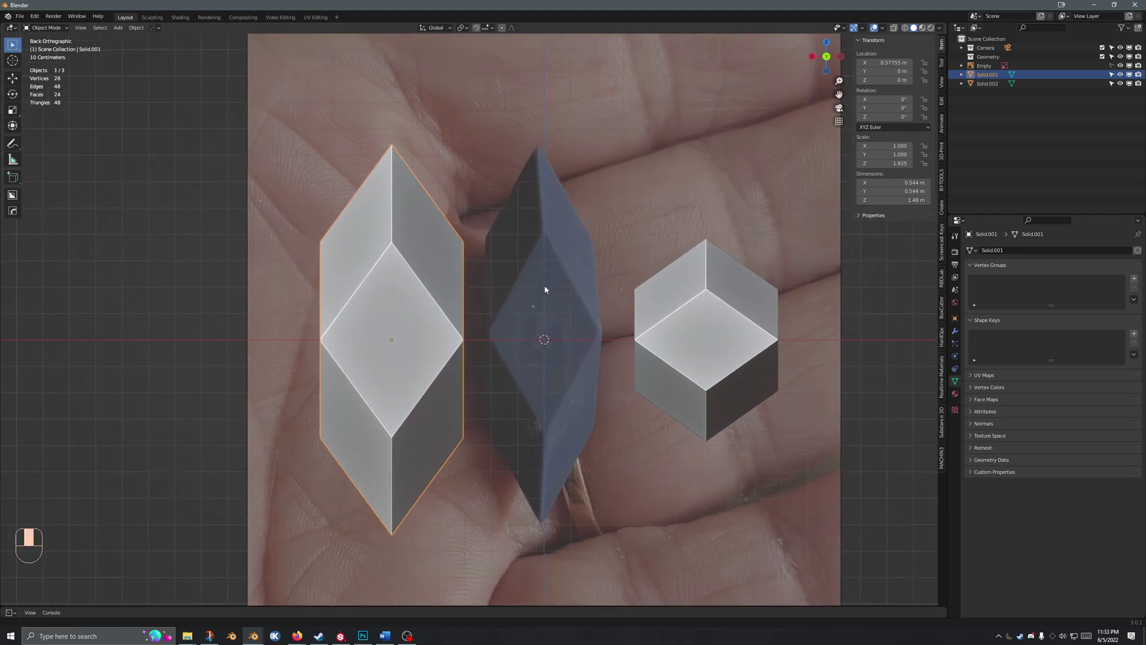
{"action": "scroll", "coordinate": [547, 283], "scroll_direction": "down", "scroll_amount": 3}
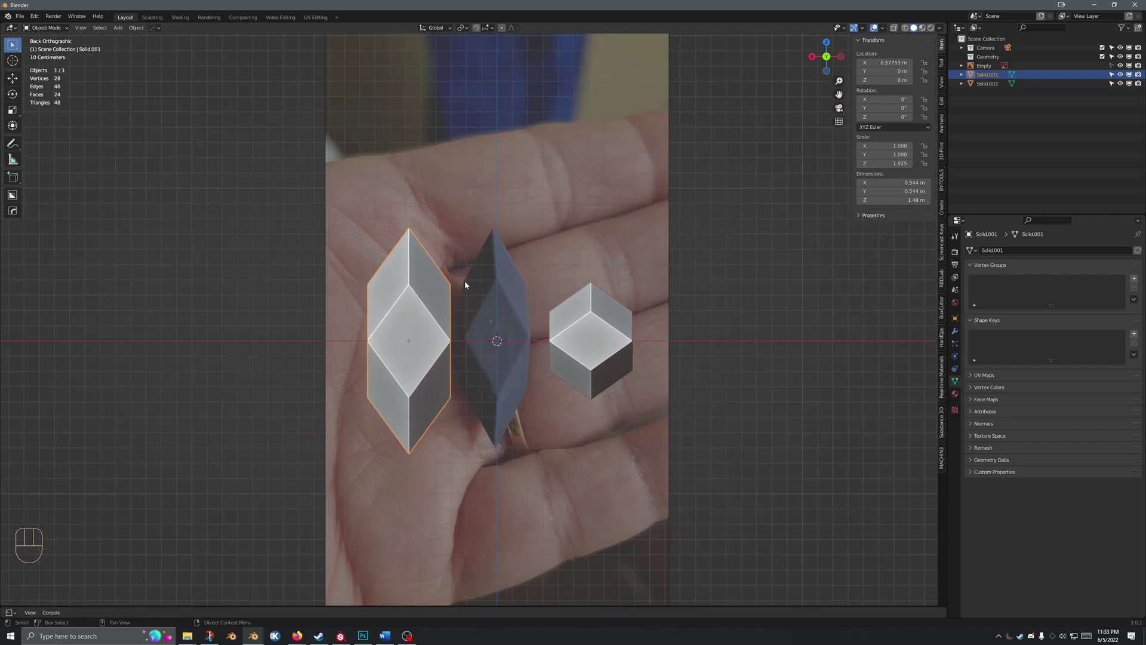
- Inspect the stretched solid from slightly different angles in perspective beside the photographed crystal and the unstretched solid
{"action": "mouse_move", "coordinate": [485, 325]}
{"action": "middle_mouse_down"}
{"action": "mouse_move", "coordinate": [456, 328]}
{"action": "mouse_move", "coordinate": [471, 336]}
{"action": "middle_mouse_up"}
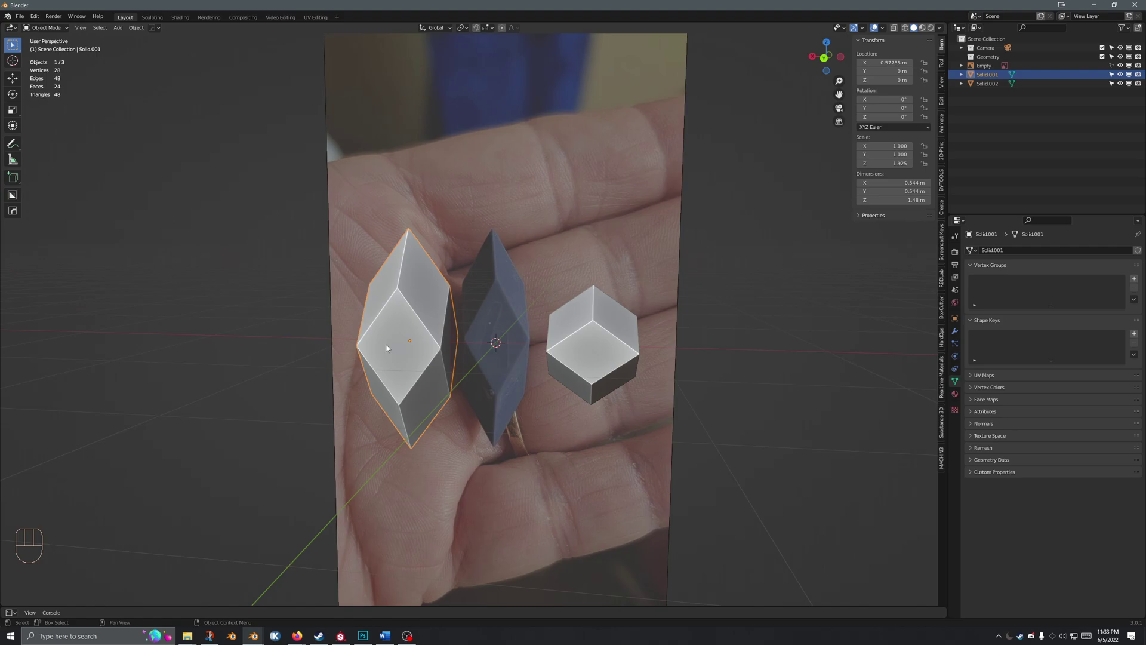
{"action": "middle_click_drag", "start_coordinate": [416, 346], "coordinate": [462, 331]}
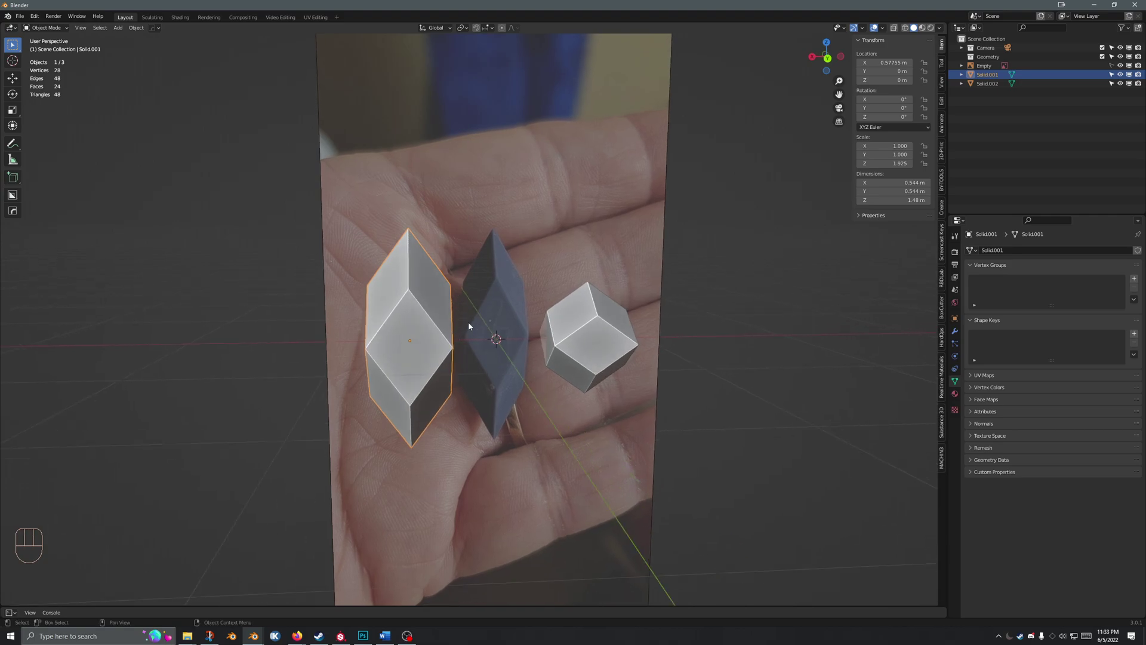
{"action": "scroll", "coordinate": [467, 326], "scroll_direction": "down", "scroll_amount": 2}
{"action": "middle_click_drag", "start_coordinate": [506, 339], "coordinate": [496, 336], "text": "shift"}
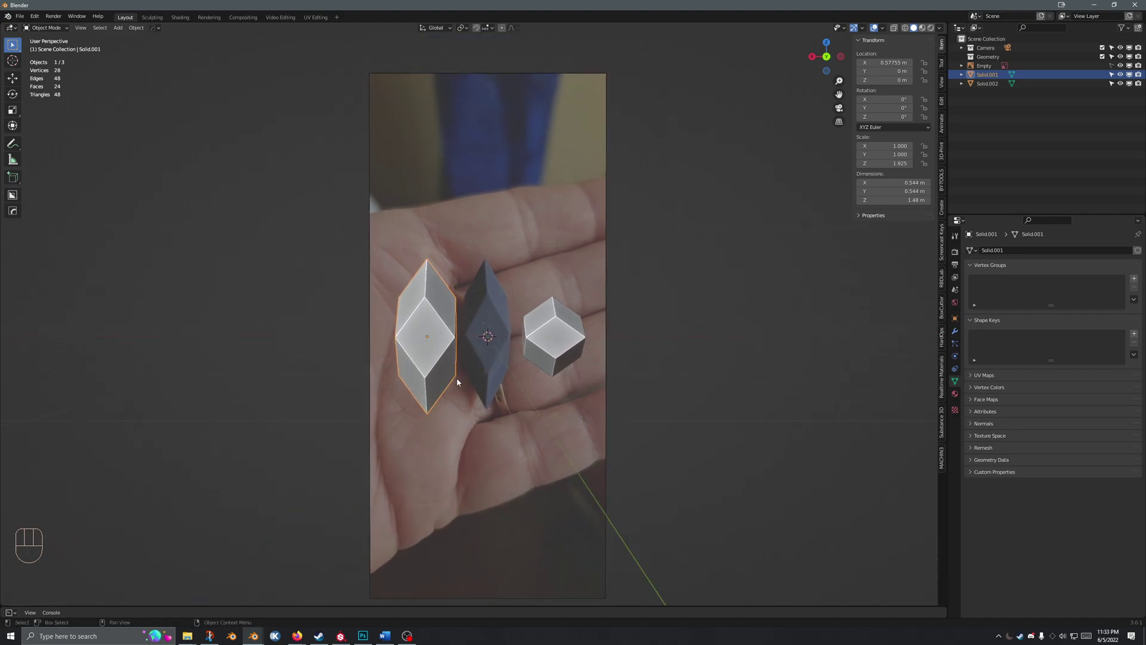